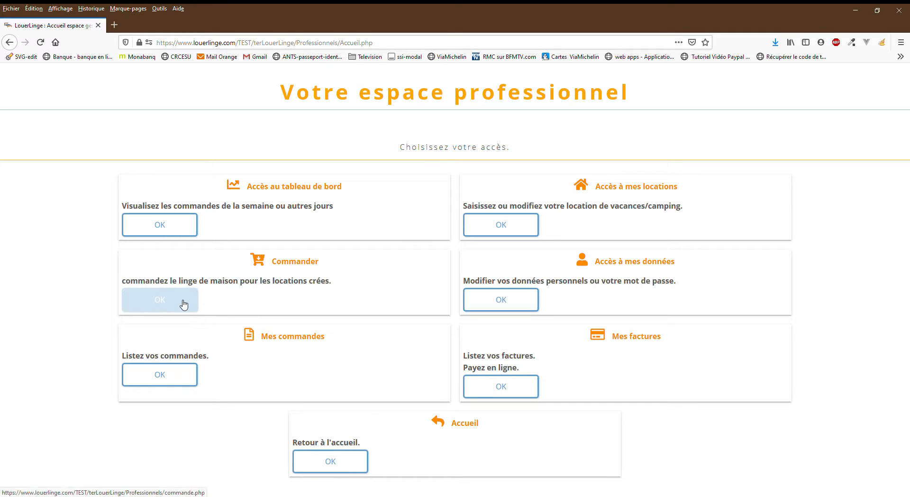
# - Begin a new rental entry with the rental type Maison and the accommodation Gite
pyautogui.click(500, 232)
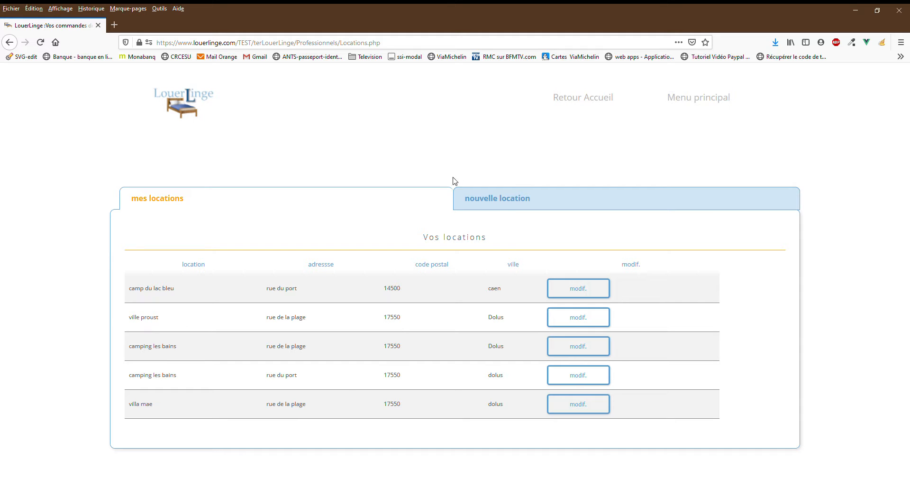
pyautogui.click(499, 201)
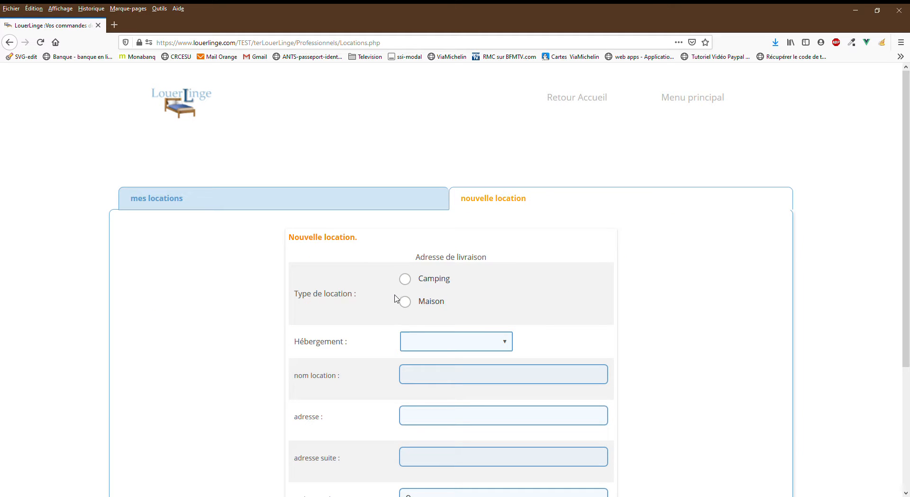
pyautogui.scroll(-3, 465, 291)
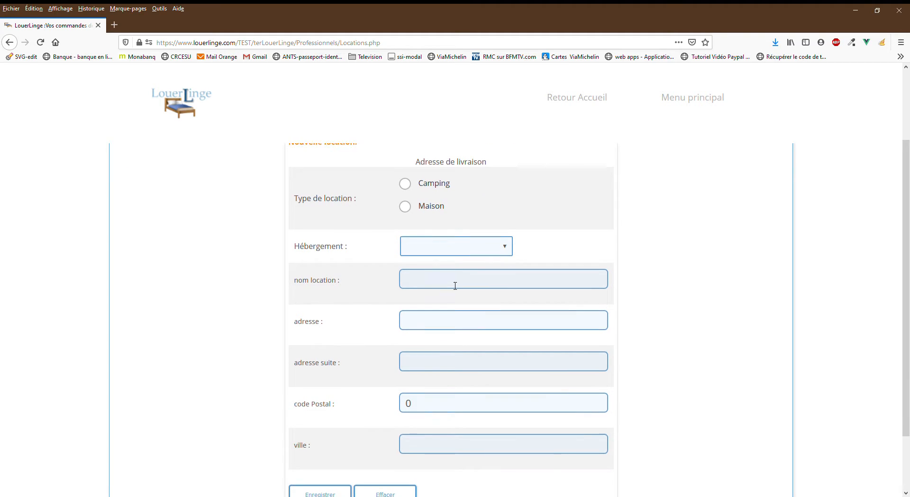
pyautogui.scroll(1, 453, 284)
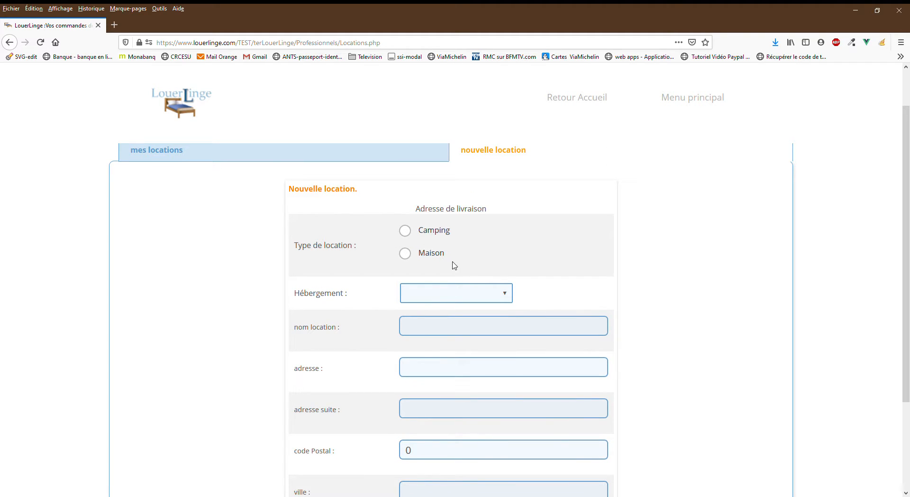
pyautogui.click(406, 232)
pyautogui.click(406, 255)
pyautogui.click(501, 299)
pyautogui.click(423, 318)
# - Name the new rental villa plage and fill in its street address
pyautogui.click(429, 332)
pyautogui.write('vil')
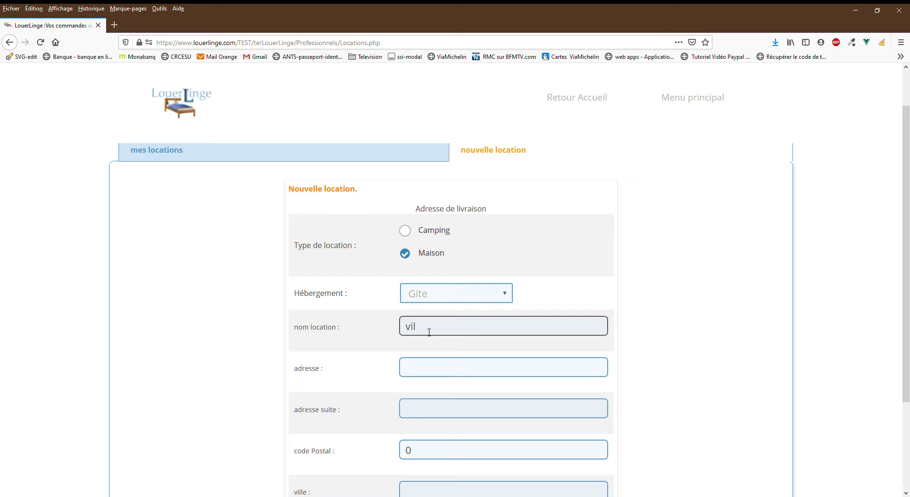
pyautogui.write('la plage')
pyautogui.press('Tab')
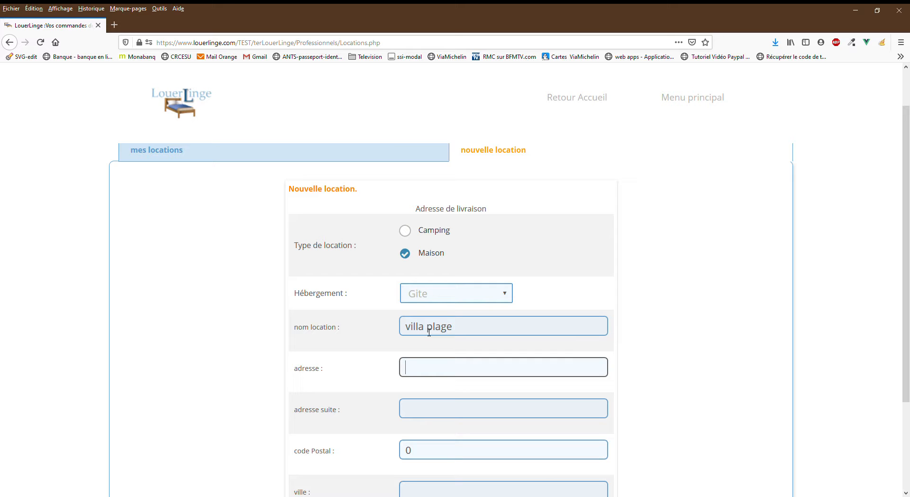
pyautogui.write('rue dd')
pyautogui.press('BackSpace')
pyautogui.write('e la plage')
# - Fill in the rental's postal code and city, leaving the second address line empty, and save the rental
pyautogui.press('Tab')
pyautogui.press('Tab')
pyautogui.write('17550')
pyautogui.press('Tab')
pyautogui.write('dolmus')
pyautogui.scroll(-1, 427, 331)
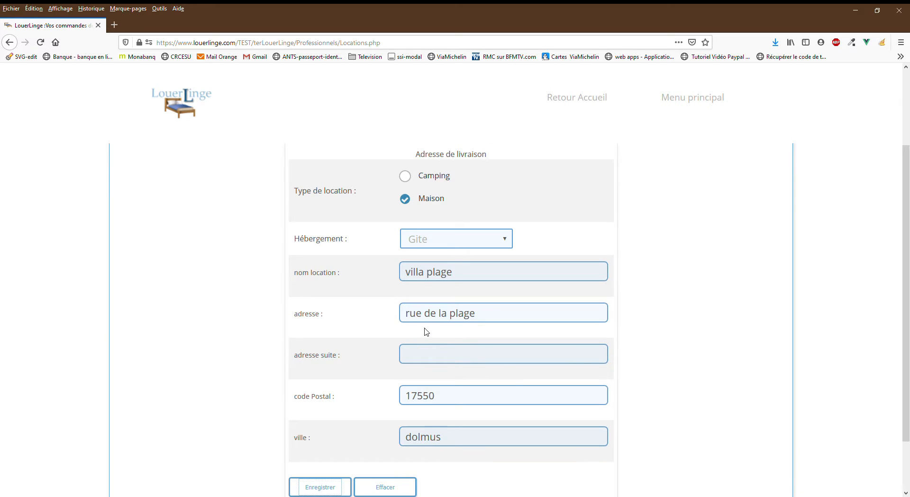
pyautogui.click(426, 444)
pyautogui.press('BackSpace')
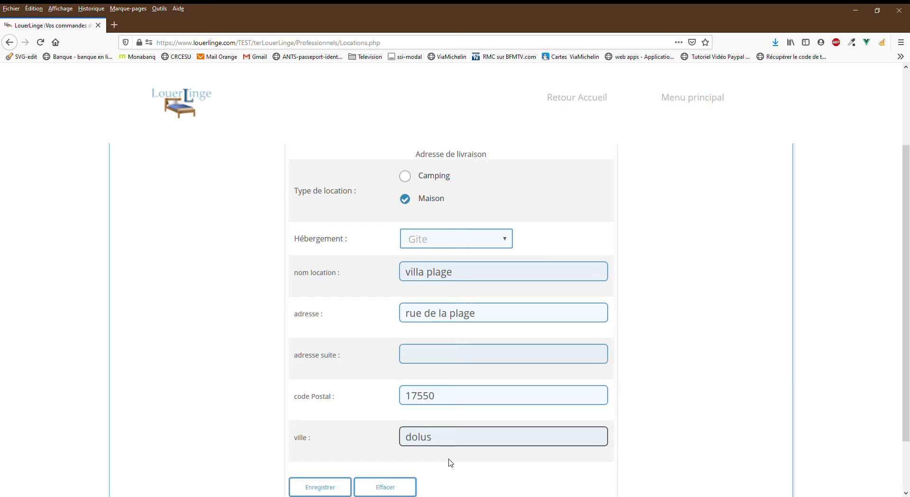
pyautogui.scroll(-2, 325, 287)
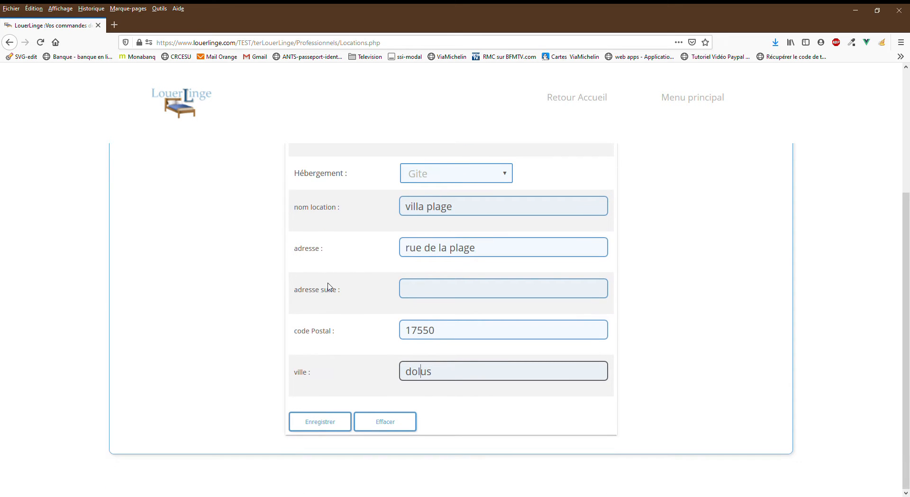
pyautogui.click(331, 426)
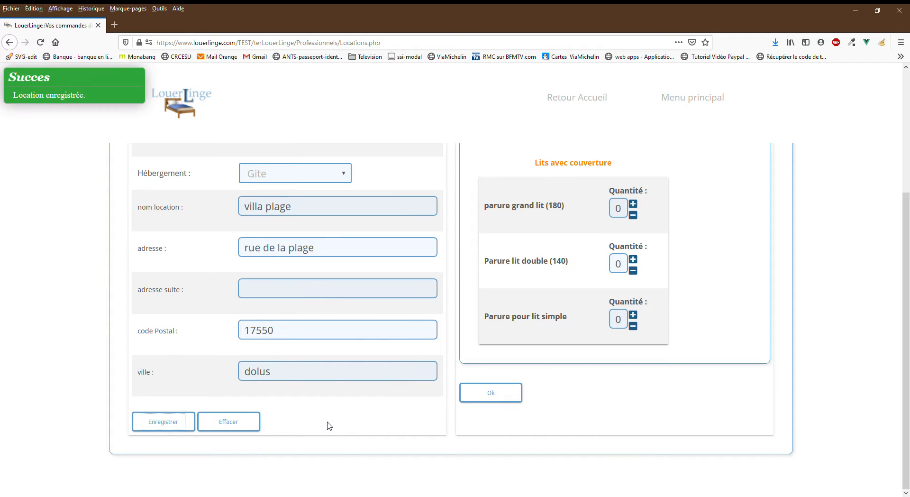
# - Save the rental's linen configuration with 3 grand lit, 1 lit double and 2 lit simple blanket sets, 4 Eponges blanches de bain and 2 tapis de bain
pyautogui.scroll(2, 692, 360)
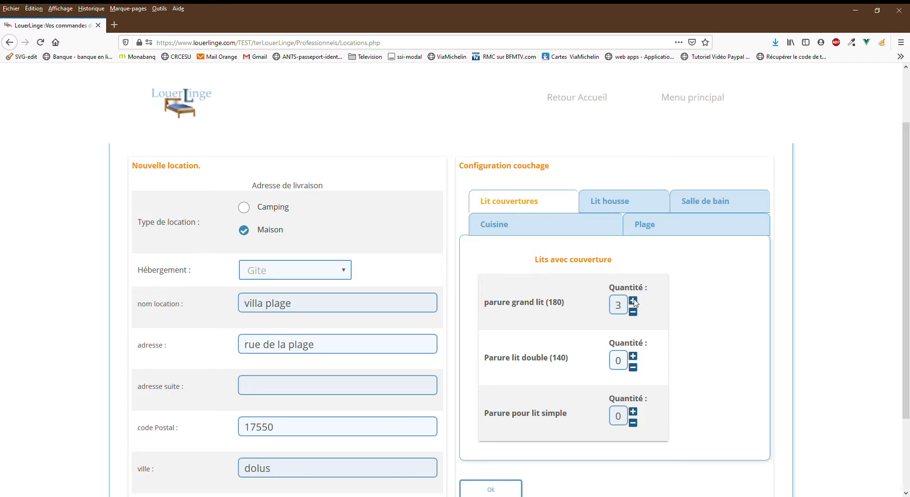
pyautogui.click(634, 356)
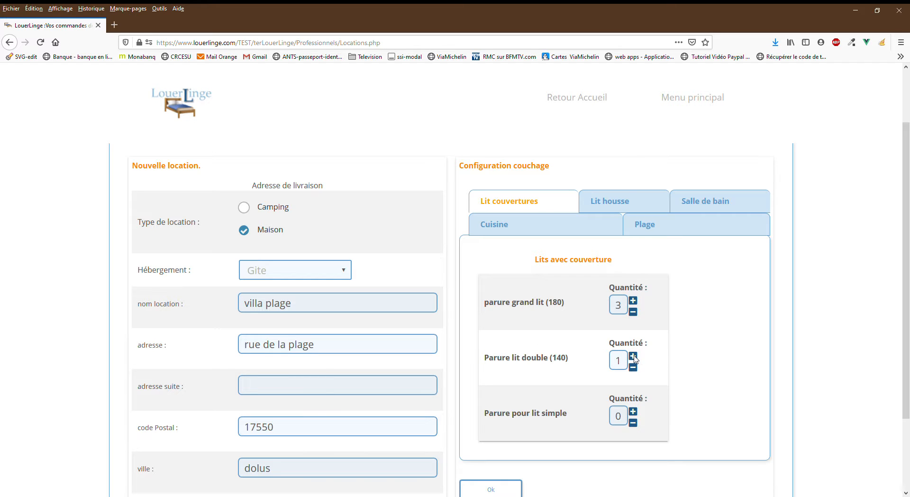
pyautogui.click(633, 412)
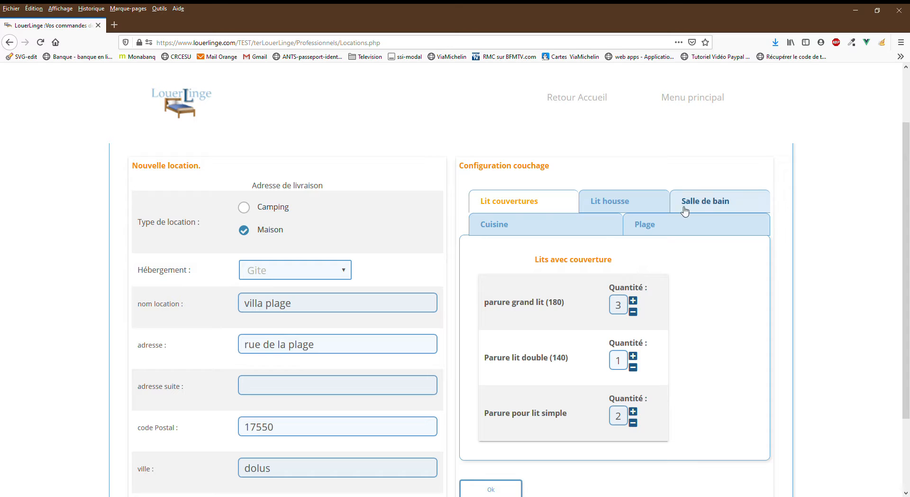
pyautogui.click(709, 204)
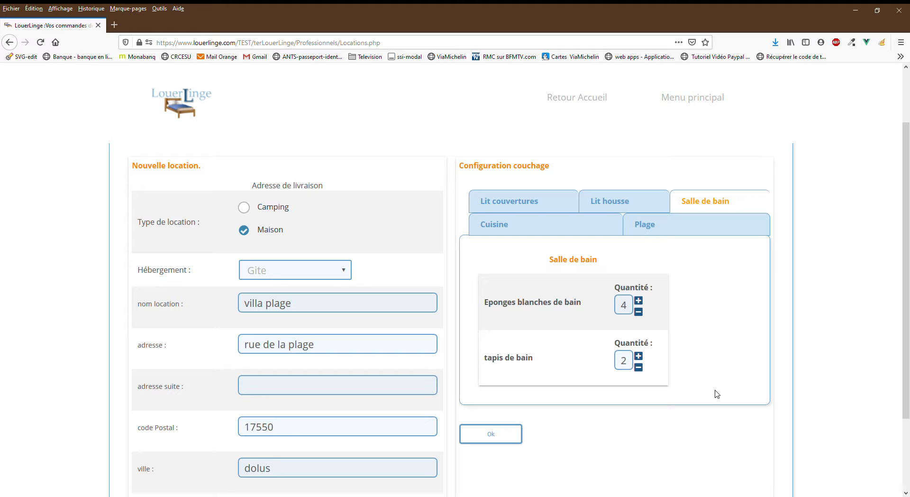
pyautogui.click(495, 435)
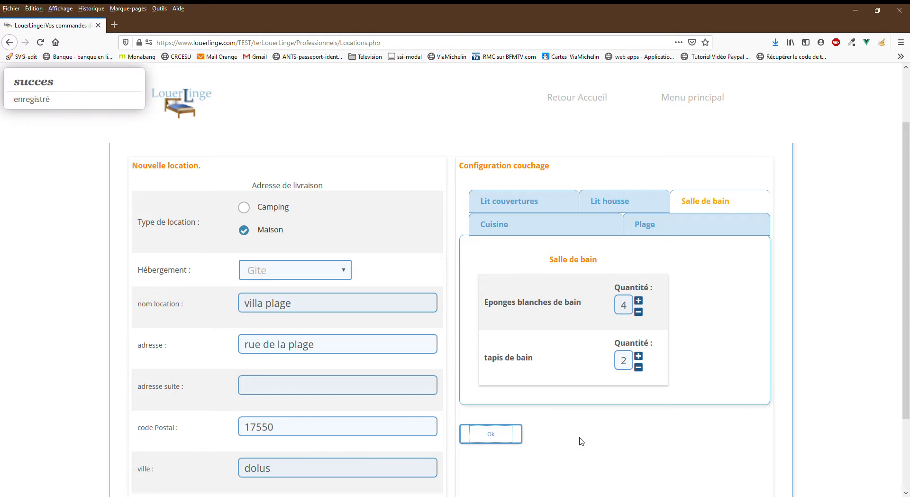
# - Return to the main menu and open the linen ordering page
pyautogui.scroll(3, 578, 436)
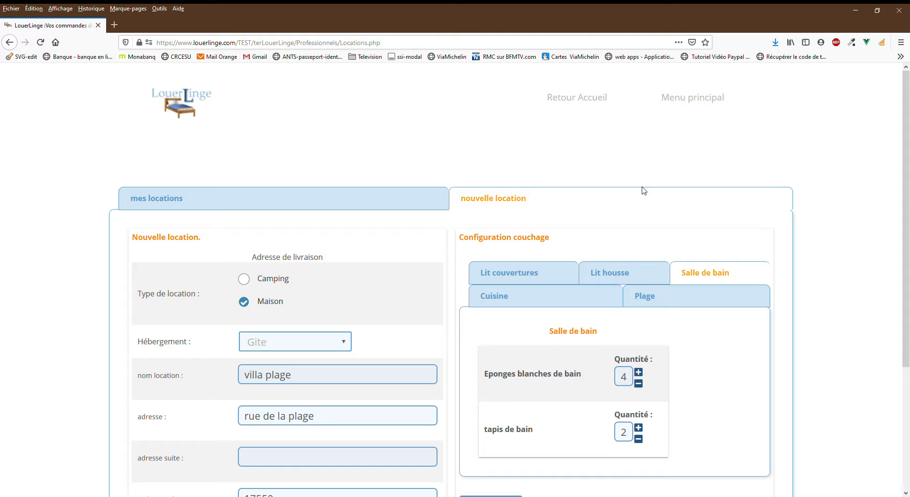
pyautogui.click(688, 100)
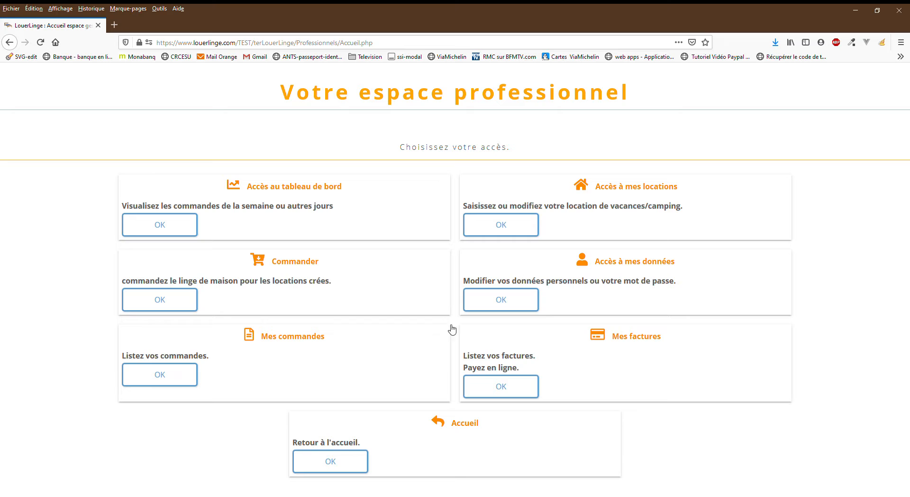
pyautogui.click(167, 304)
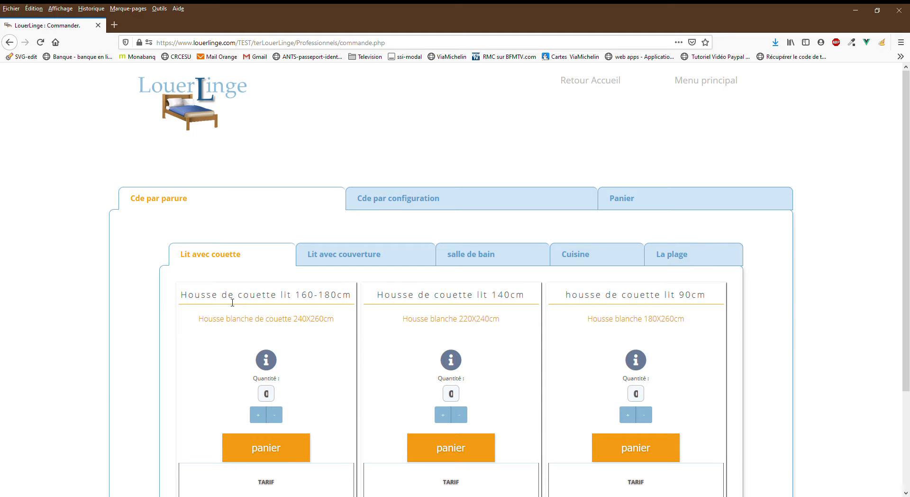
# - Look through the duvet, blanket and bathroom linen articles and their prices in the order-by-set catalogue
pyautogui.scroll(-2, 242, 304)
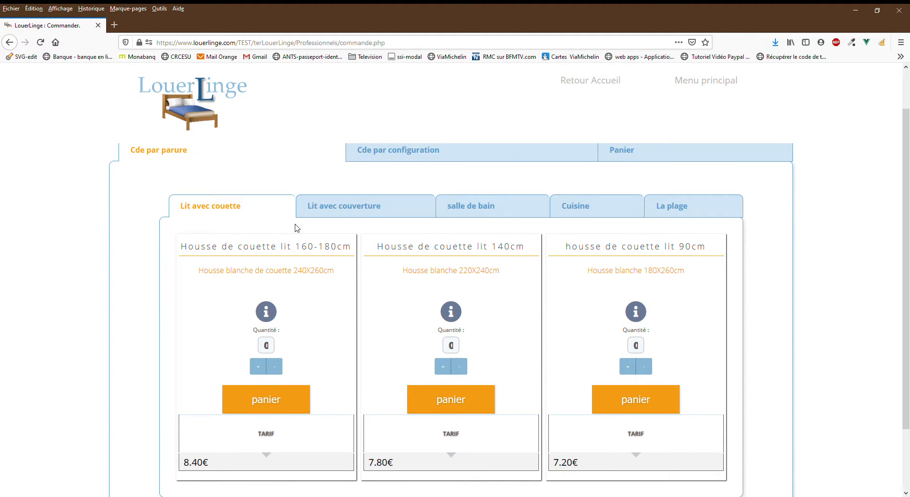
pyautogui.click(337, 209)
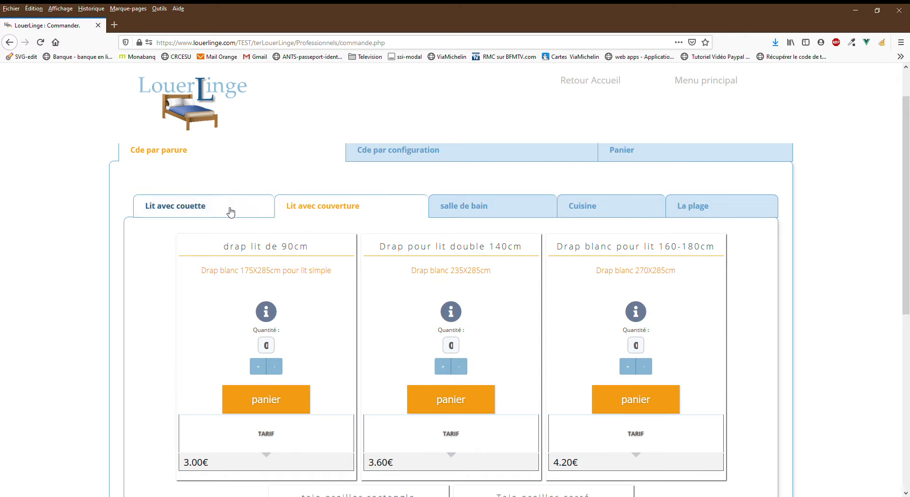
pyautogui.click(231, 211)
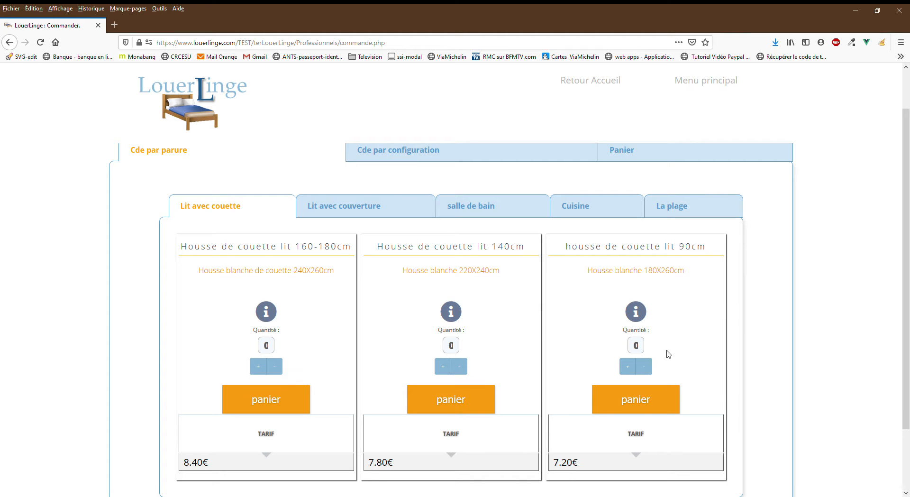
pyautogui.click(488, 208)
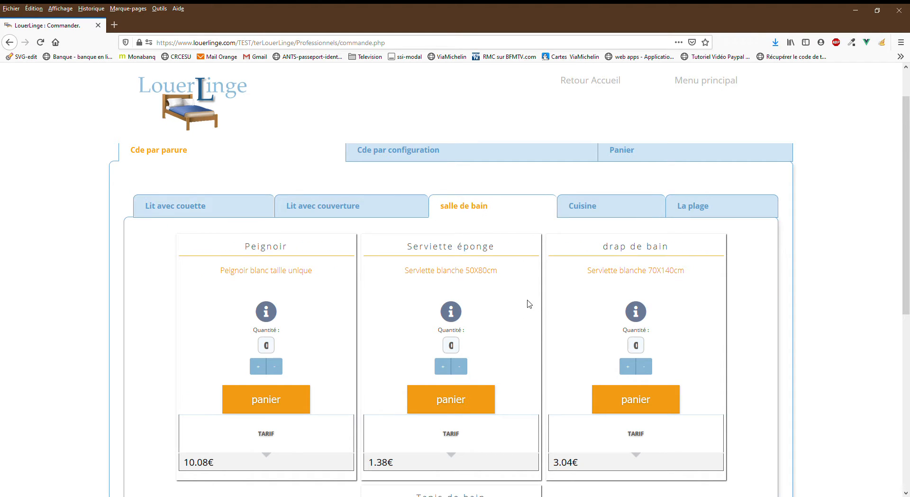
pyautogui.scroll(1, 429, 333)
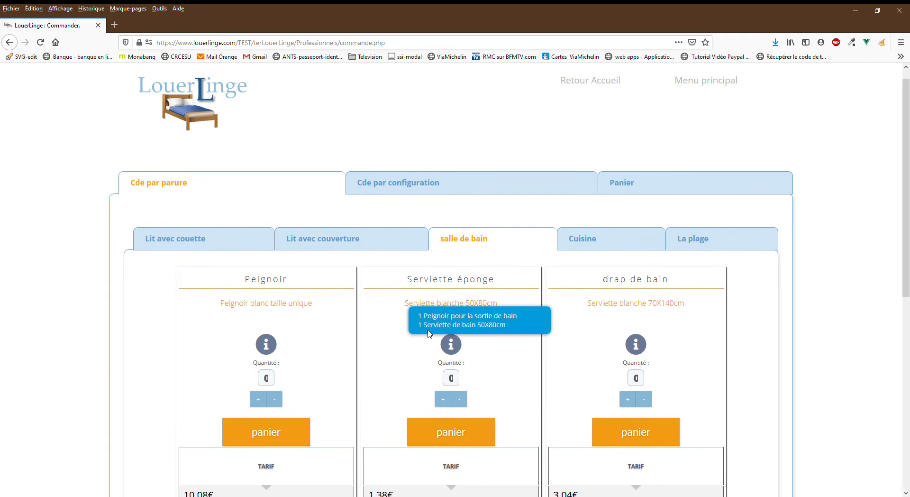
pyautogui.scroll(1, 429, 333)
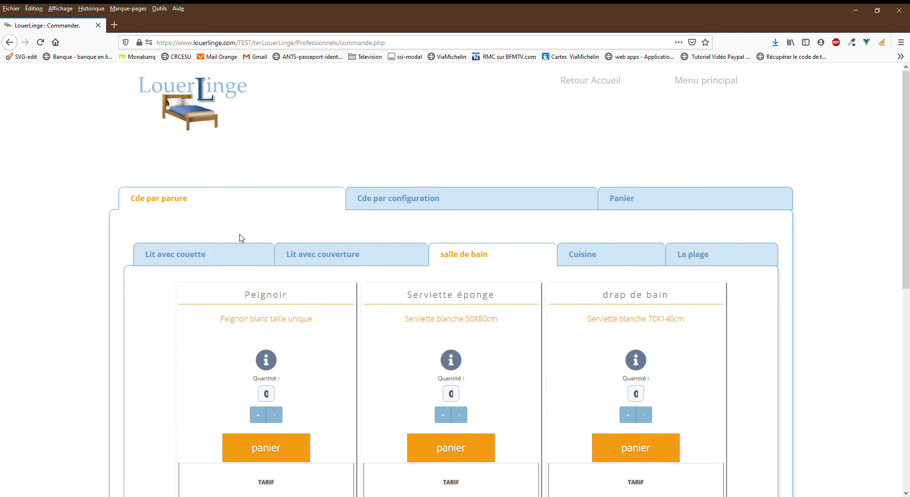
# - Start an order by configuration for the second camping les bains, with MH 35 and the customer's name as the comment
pyautogui.click(415, 204)
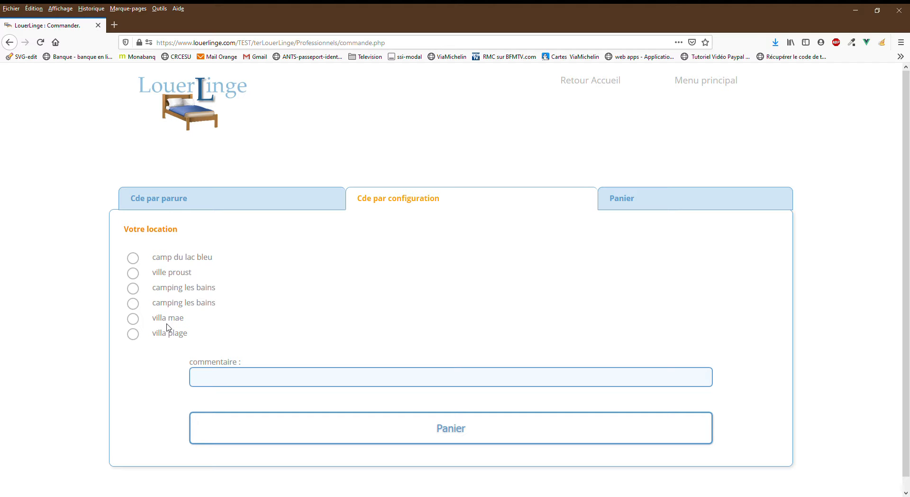
pyautogui.click(133, 304)
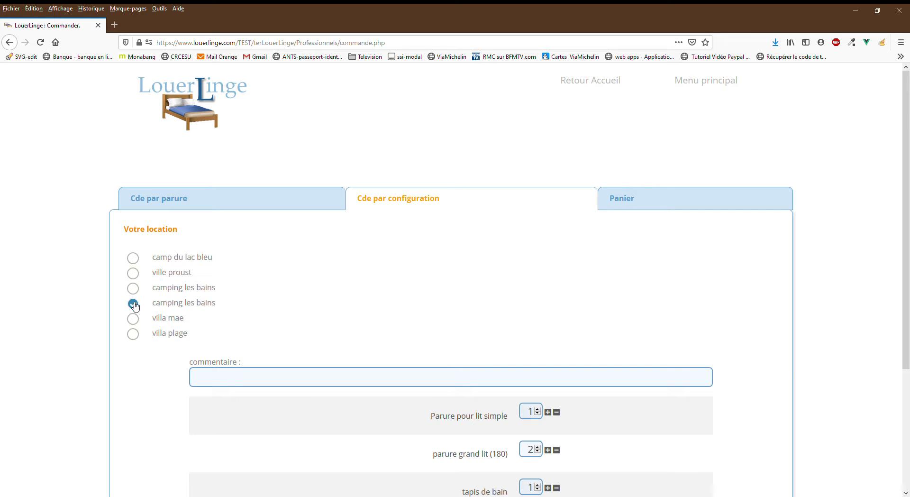
pyautogui.scroll(-3, 466, 297)
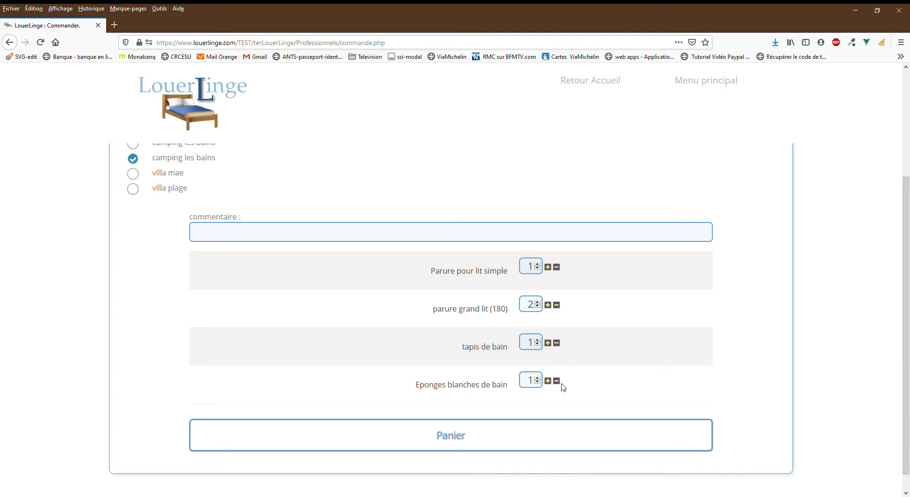
pyautogui.scroll(1, 341, 299)
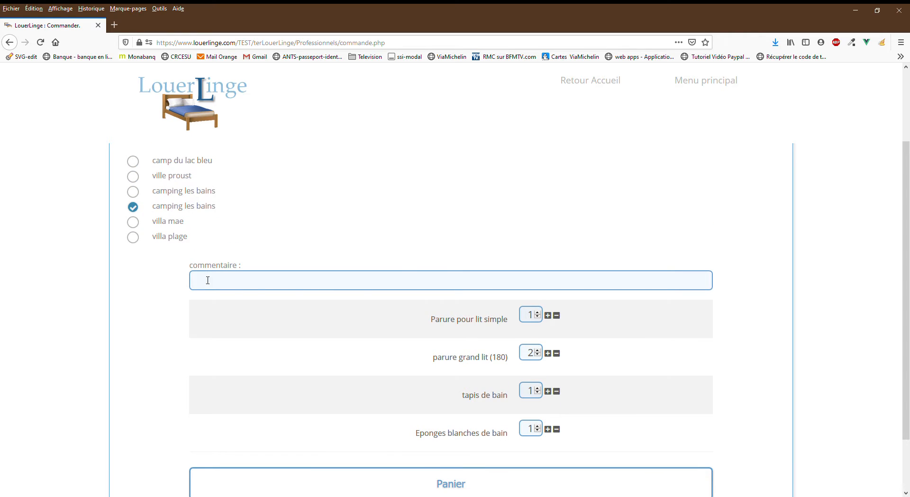
pyautogui.click(272, 283)
pyautogui.write('MH ')
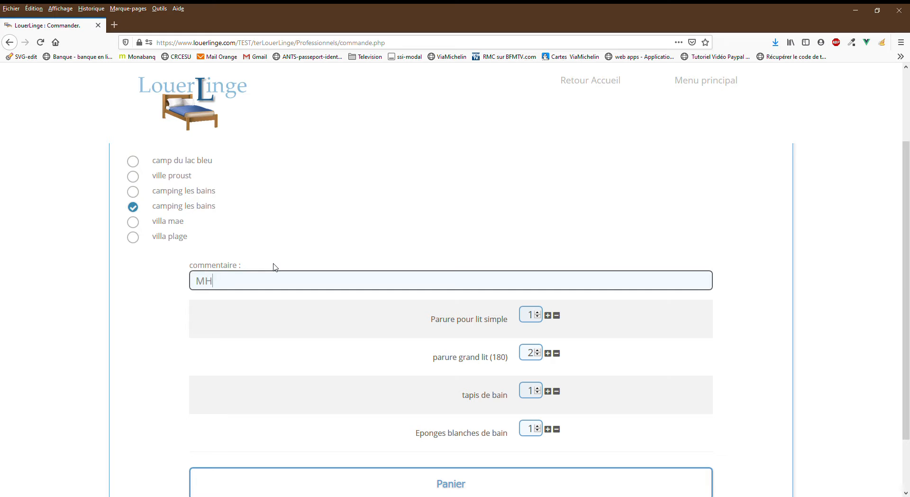
pyautogui.write('35 M. Vannier')
# - Set parure grand lit to 1, tapis de bain to 0 and Eponges blanches de bain to 3, and add the order to the cart
pyautogui.scroll(-2, 473, 356)
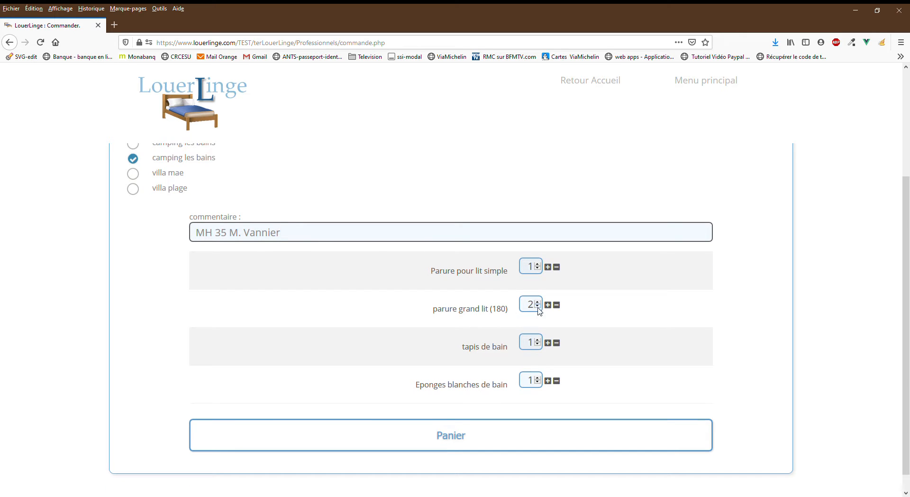
pyautogui.click(558, 306)
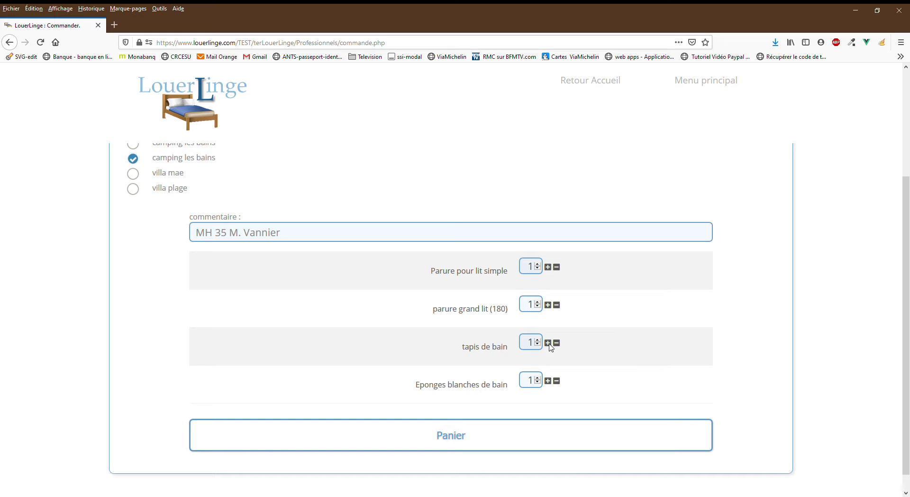
pyautogui.click(557, 343)
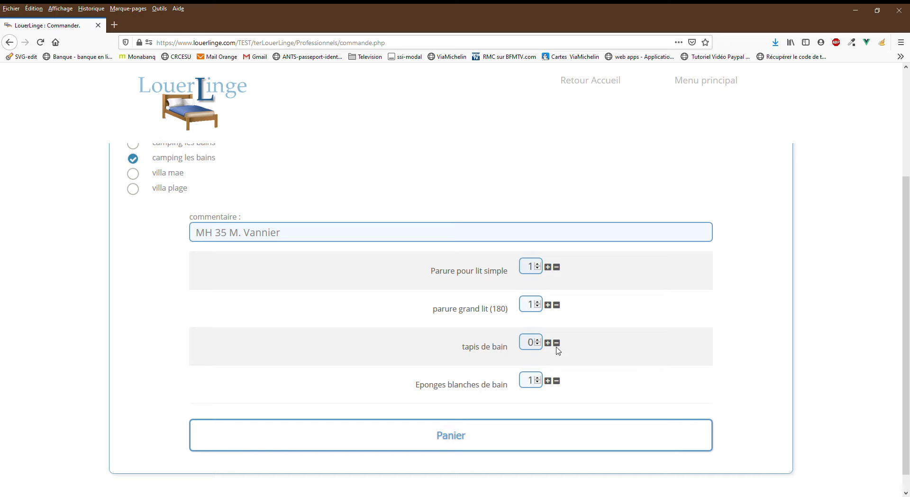
pyautogui.click(548, 381)
pyautogui.click(455, 443)
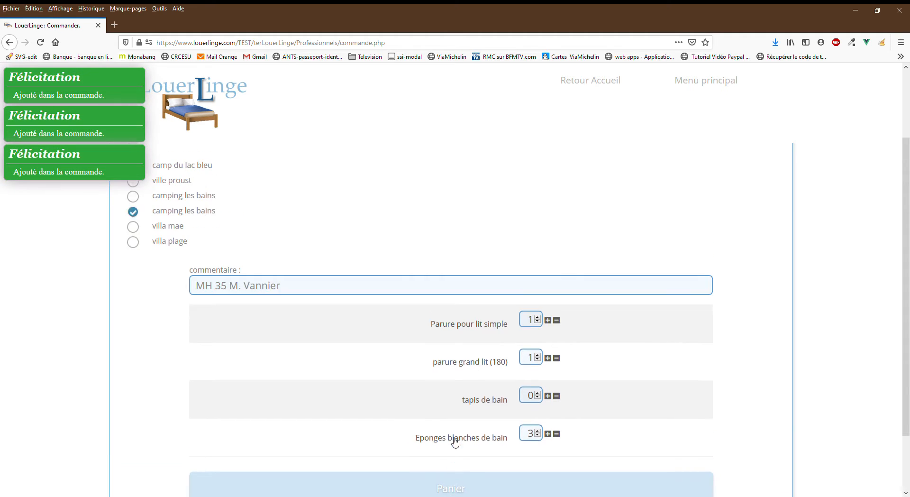
# - Review the articles in the cart and go back to ordering by set
pyautogui.click(630, 203)
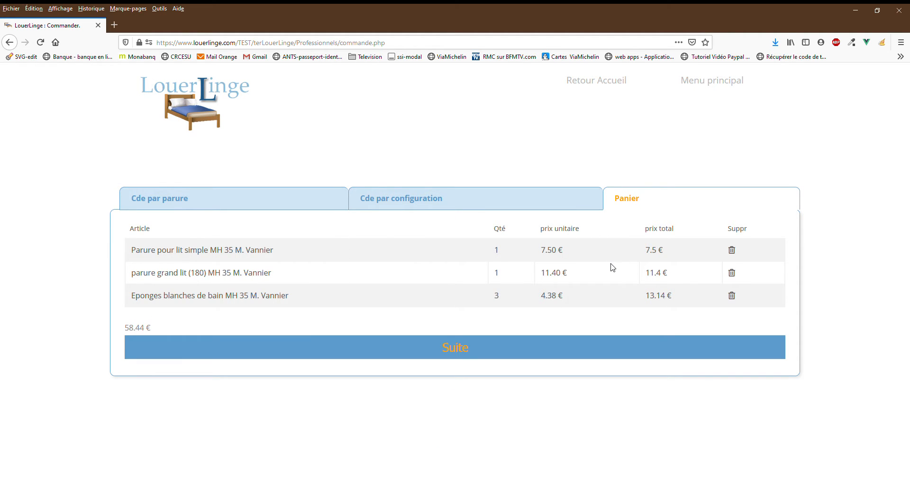
pyautogui.click(185, 199)
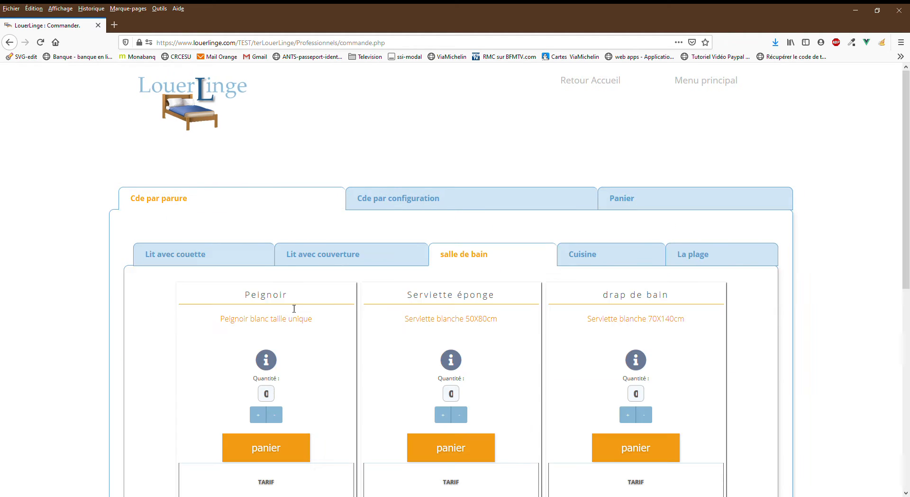
# - Browse from the bathroom linen to the beach articles and set the quantity of Serviette de plage et piscine to 2
pyautogui.scroll(-1, 305, 395)
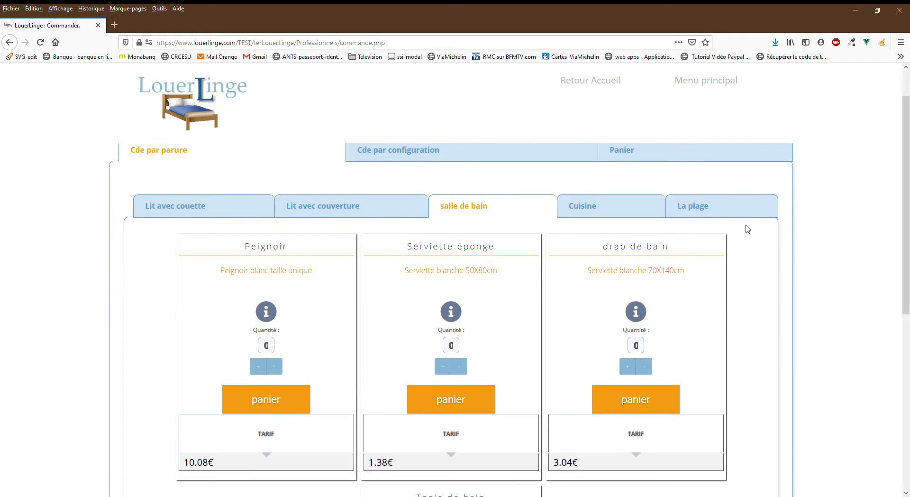
pyautogui.click(704, 211)
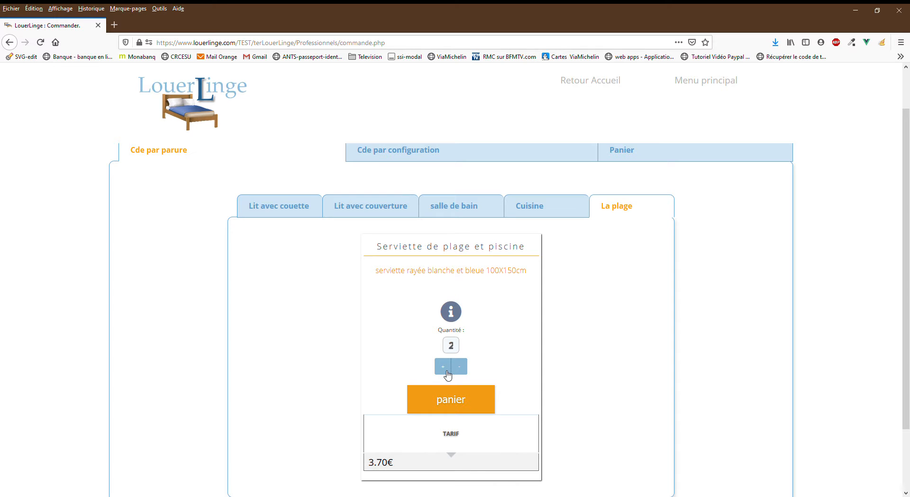
# - Proceed from the cart to the delivery and stay details and check the delivery address
pyautogui.click(648, 156)
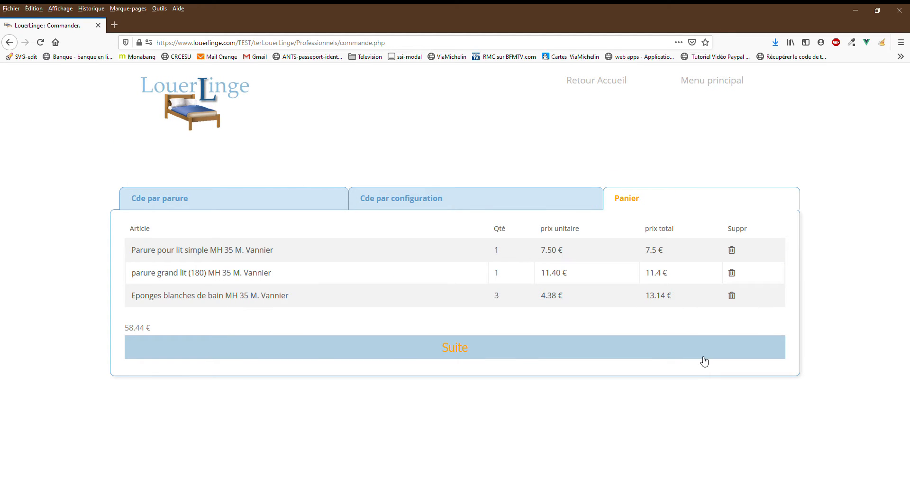
pyautogui.click(487, 352)
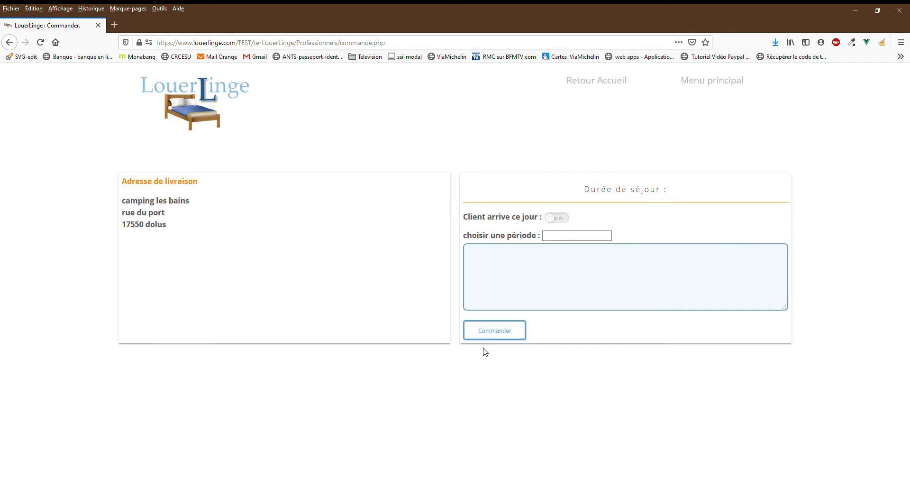
pyautogui.moveTo(166, 225); pyautogui.dragTo(123, 200)
pyautogui.click(138, 215)
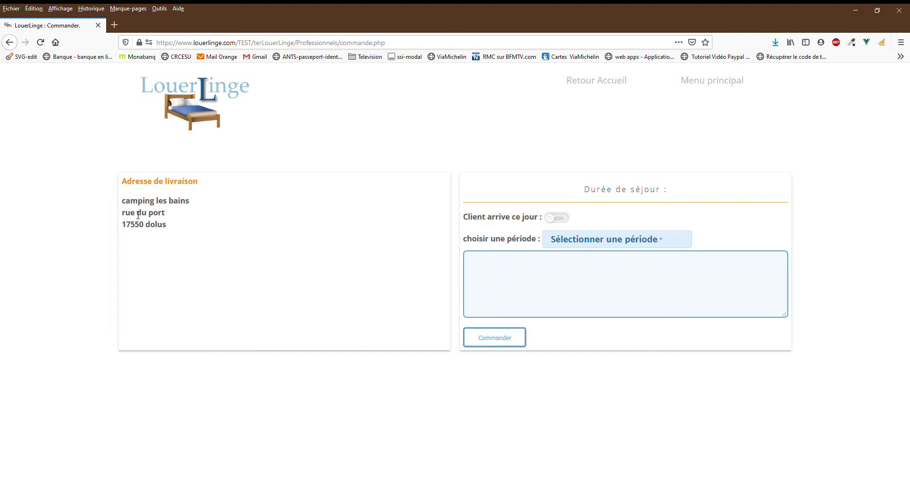
# - Set the stay period from 28-10-2019 to 31-10-2019
pyautogui.click(578, 238)
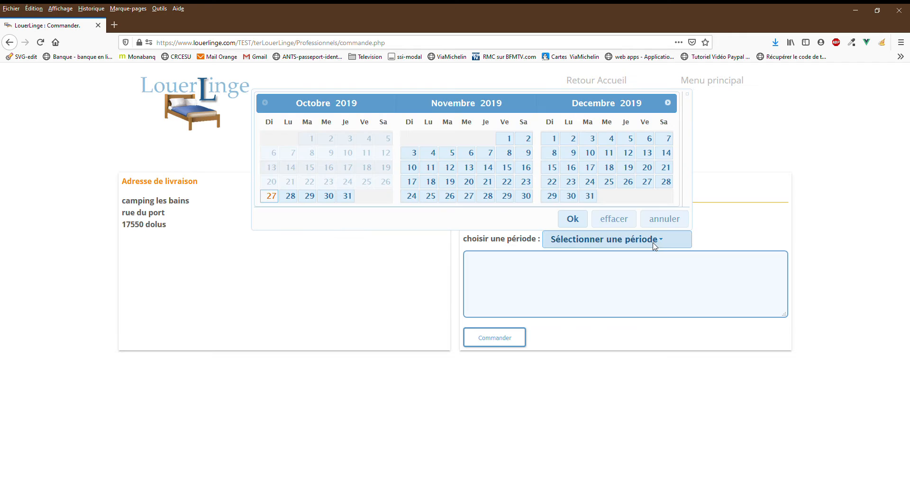
pyautogui.click(290, 198)
pyautogui.click(347, 195)
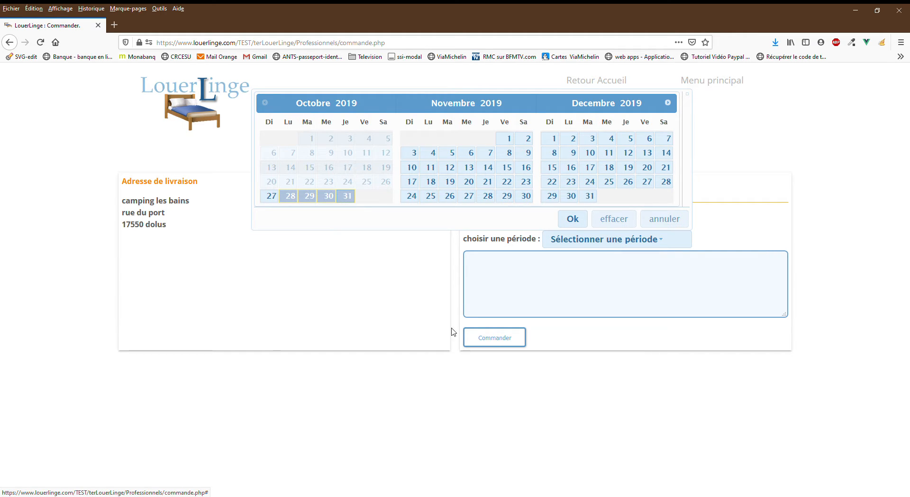
pyautogui.click(572, 218)
pyautogui.click(489, 278)
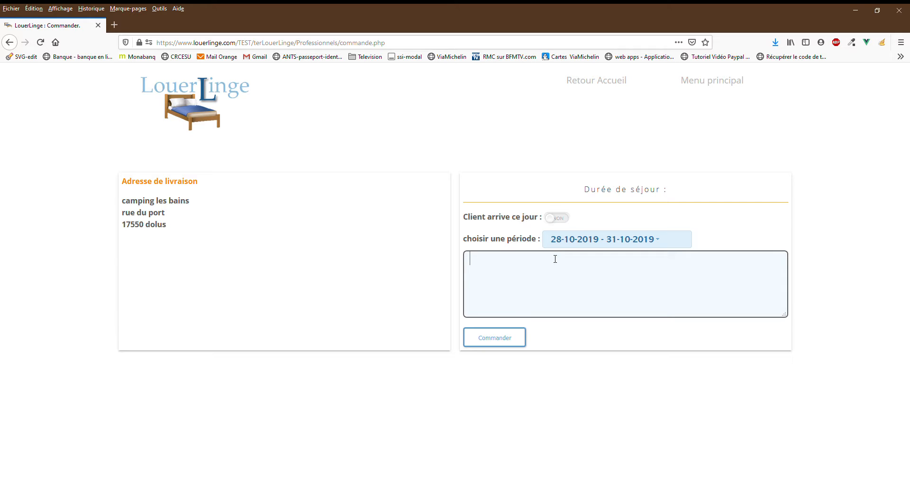
# - Mark the client as arriving today, set the departure date to 30/10/2019 and check the length of stay
pyautogui.moveTo(470, 217); pyautogui.dragTo(564, 217)
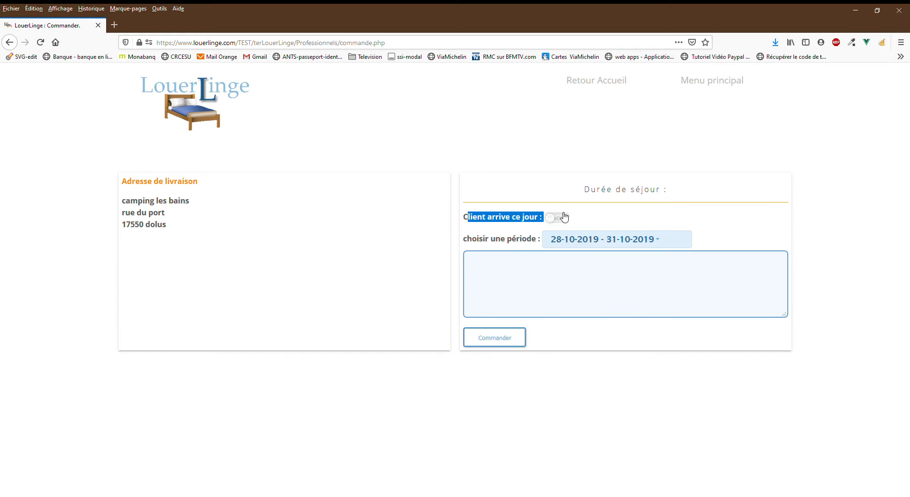
pyautogui.click(506, 229)
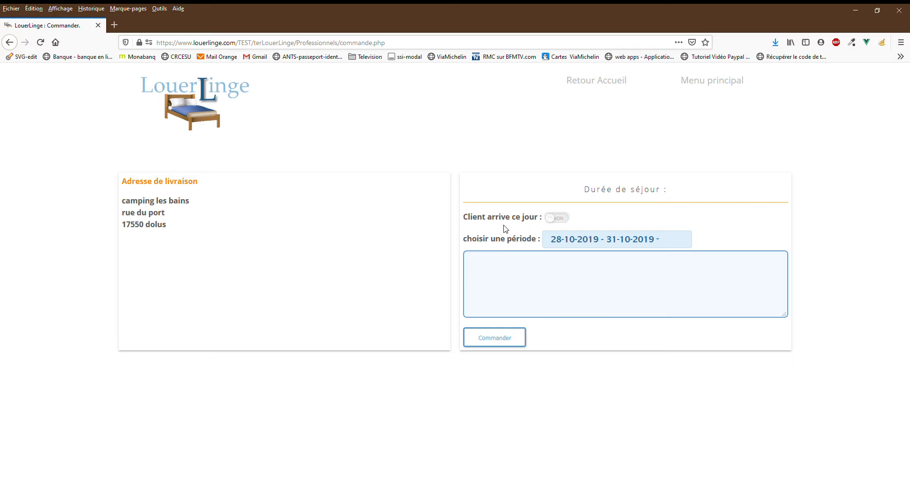
pyautogui.click(564, 220)
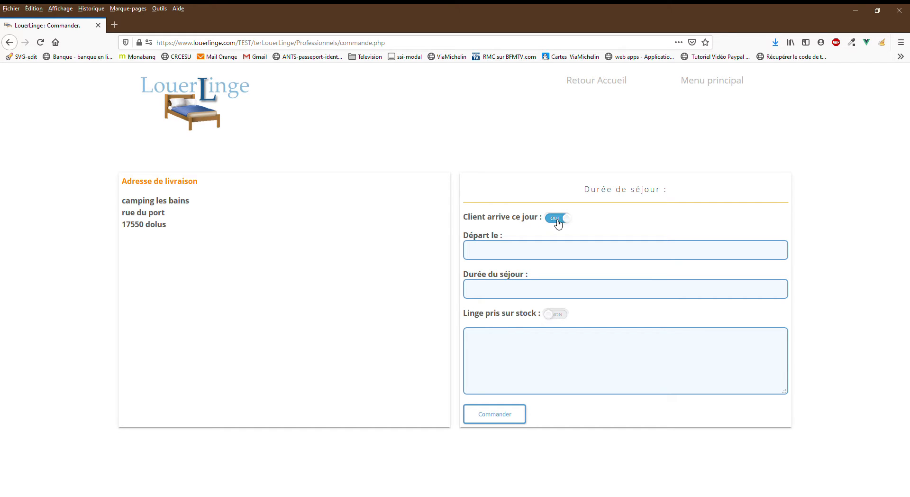
pyautogui.click(530, 255)
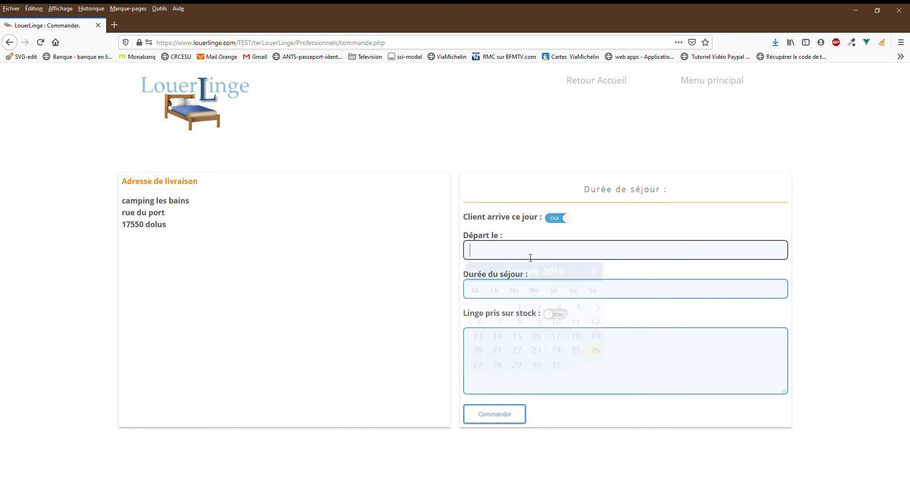
pyautogui.click(536, 364)
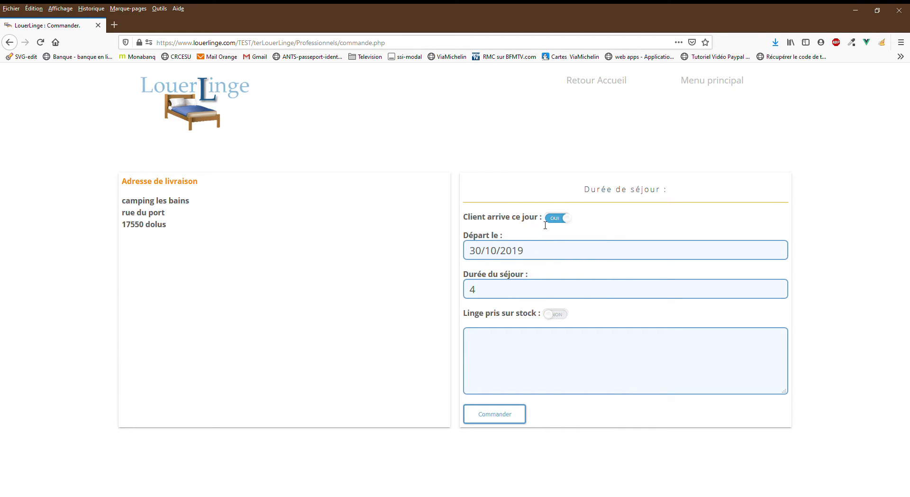
pyautogui.moveTo(488, 294); pyautogui.dragTo(465, 296)
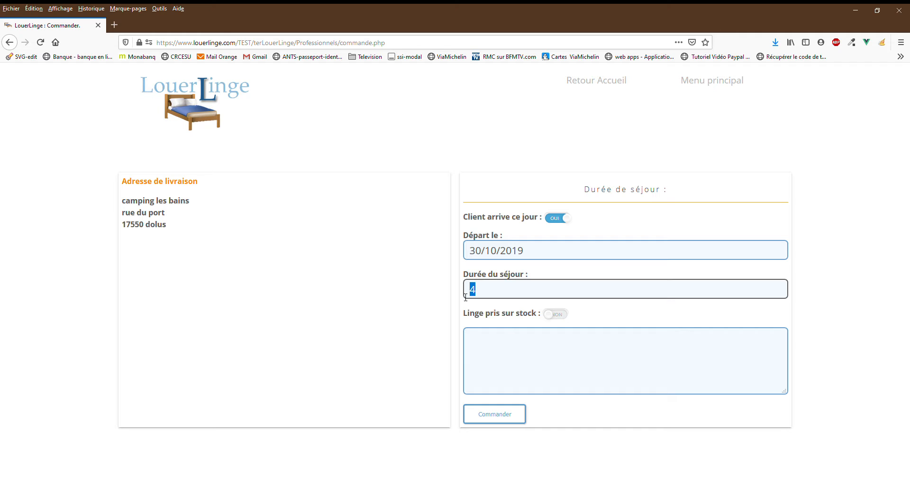
pyautogui.click(493, 333)
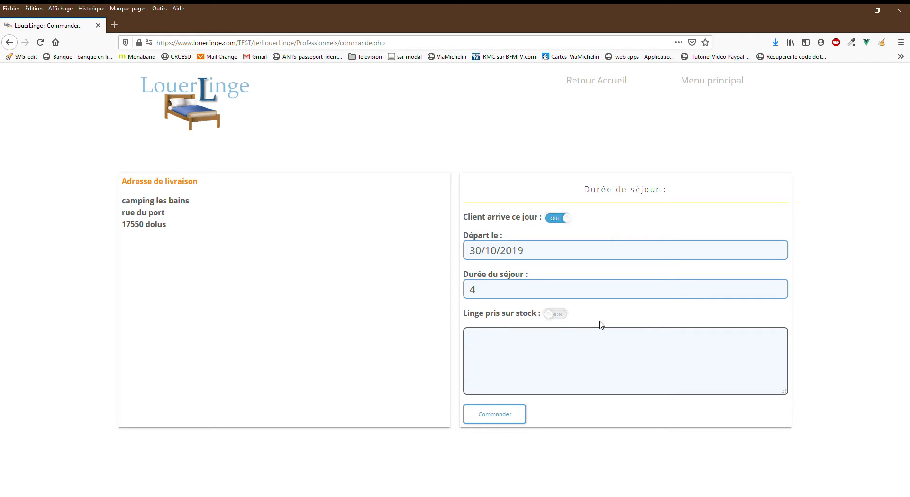
# - Mark the linen as taken from stock and submit the order through to the PayPlug secure payment page
pyautogui.click(559, 316)
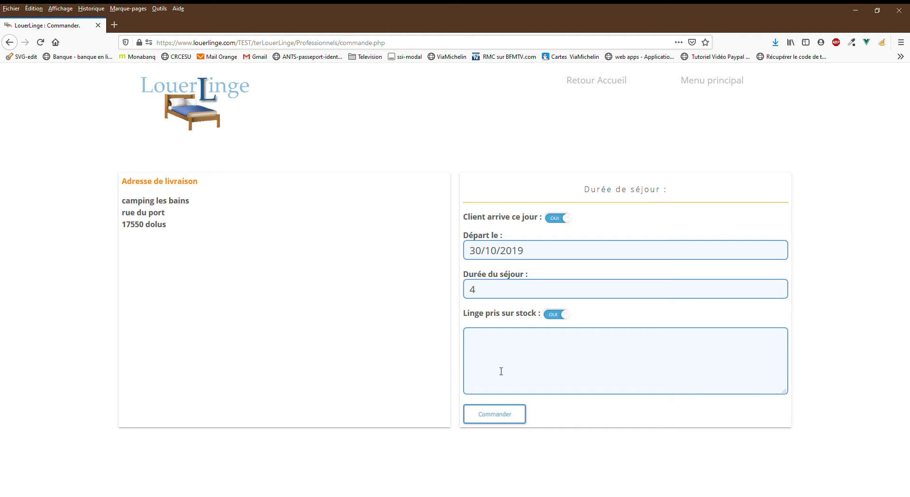
pyautogui.click(496, 419)
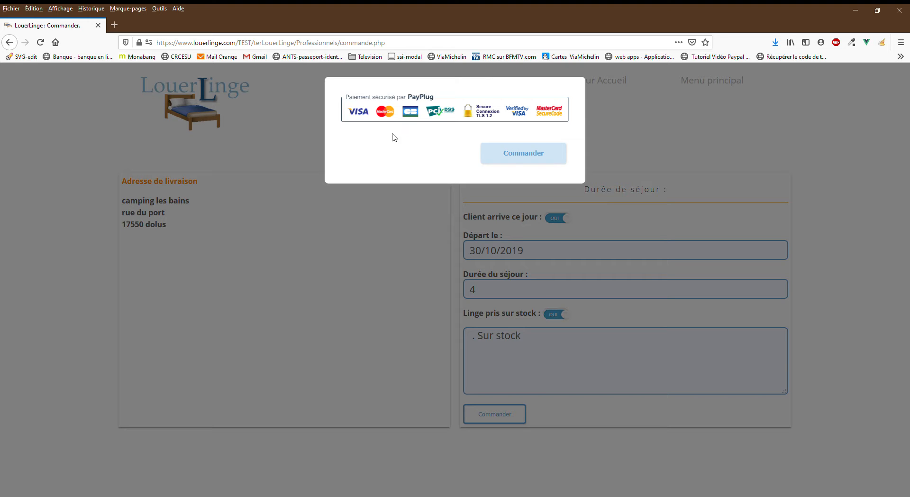
pyautogui.click(526, 159)
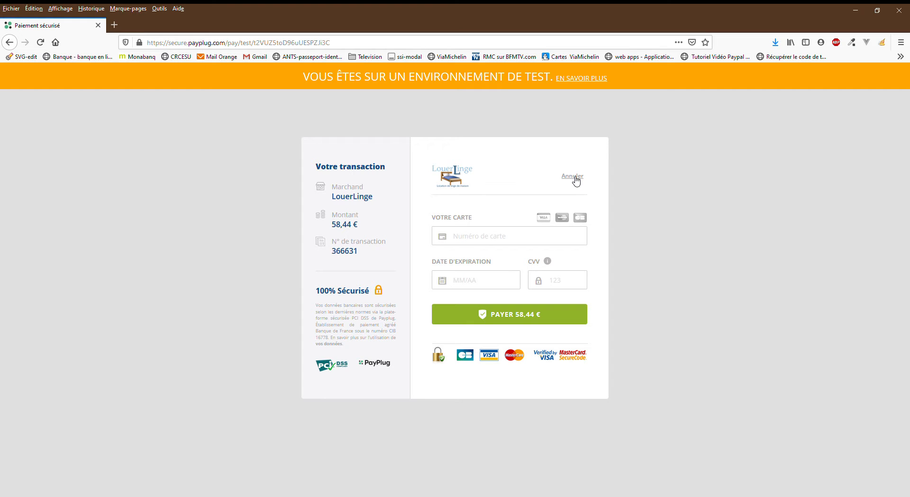
# - Cancel the PayPlug payment and return through the home page to the professional area
pyautogui.click(573, 177)
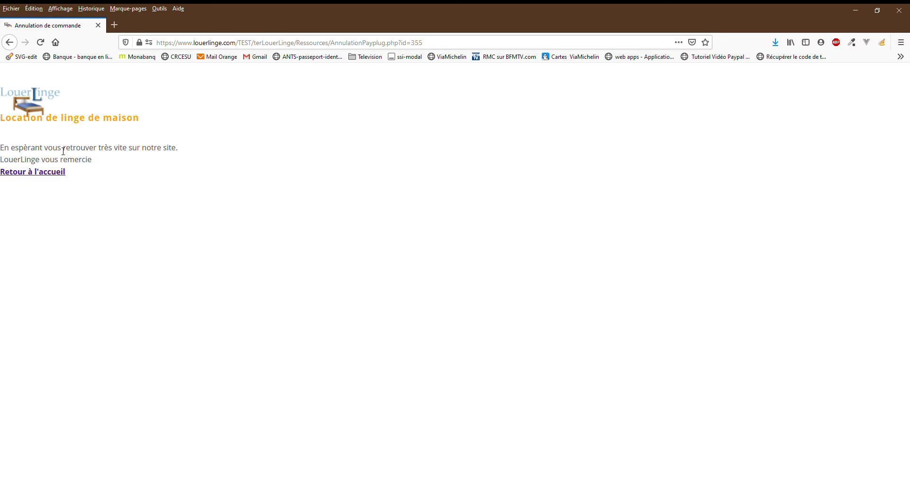
pyautogui.click(42, 173)
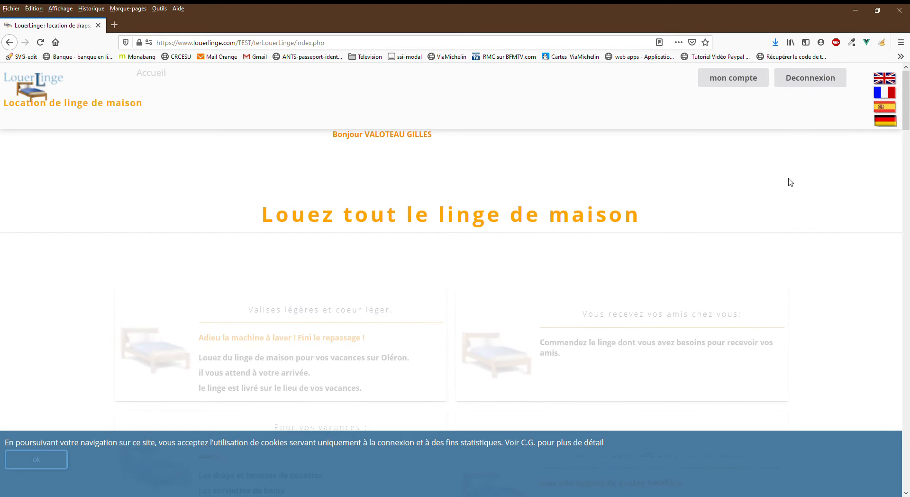
pyautogui.click(735, 83)
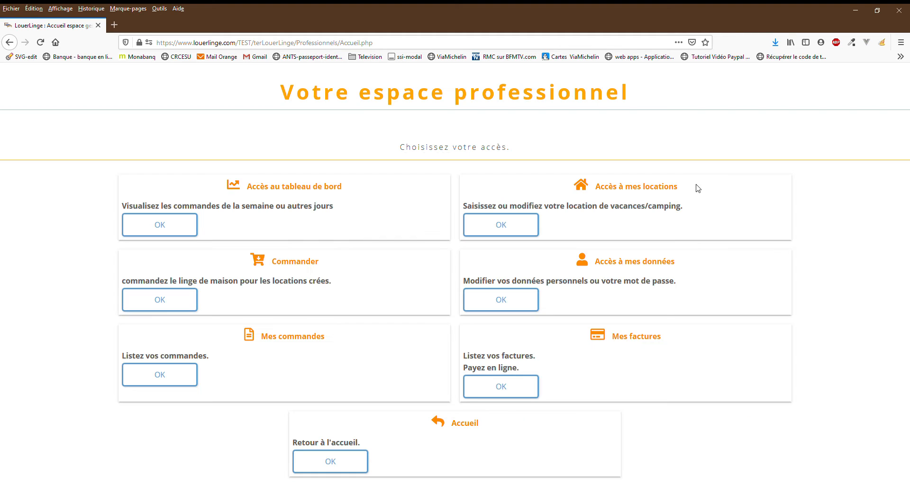
# - Bring up the list of orders and look through their states and available actions
pyautogui.click(173, 375)
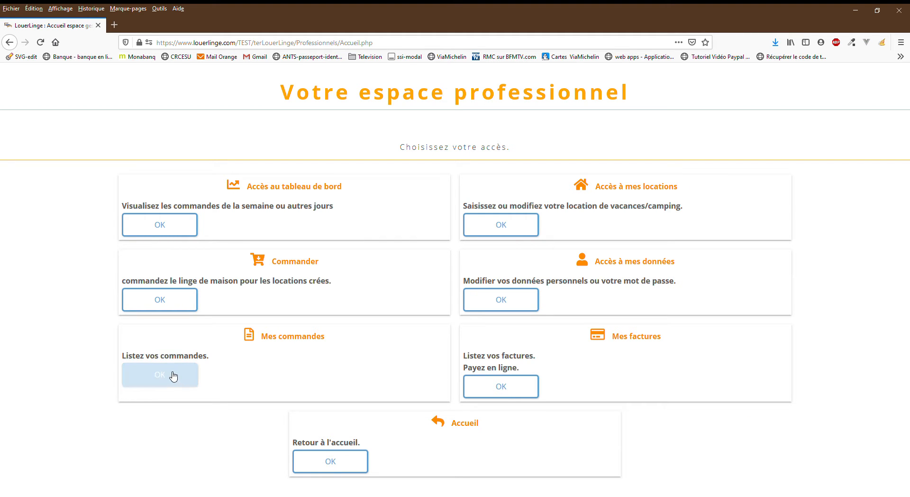
pyautogui.click(173, 375)
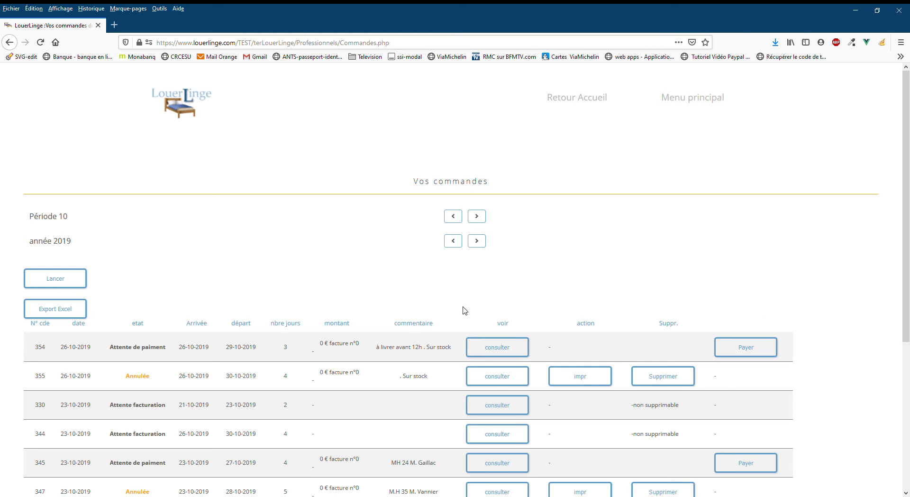
pyautogui.scroll(-4, 463, 310)
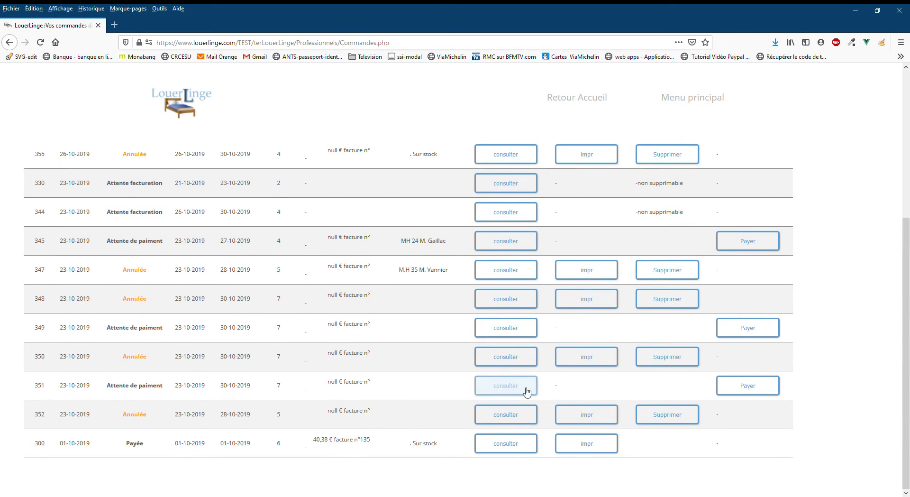
pyautogui.scroll(5, 531, 380)
pyautogui.scroll(-4, 533, 375)
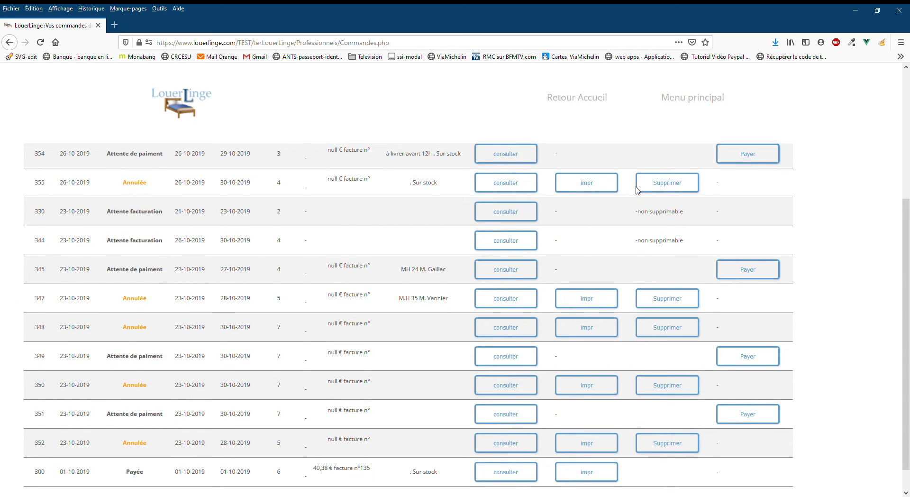
pyautogui.scroll(-1, 379, 313)
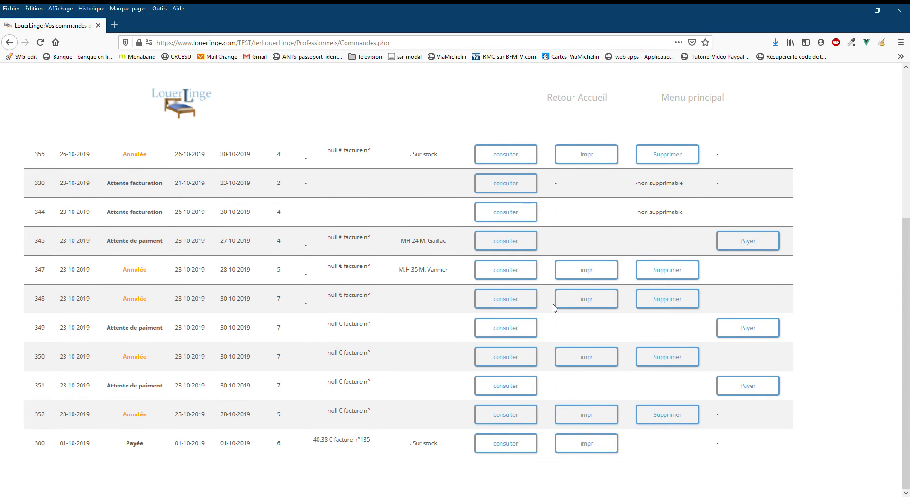
# - Consult the details of the paid order dated 01-10-2019, then close them
pyautogui.click(510, 446)
pyautogui.scroll(-1, 472, 417)
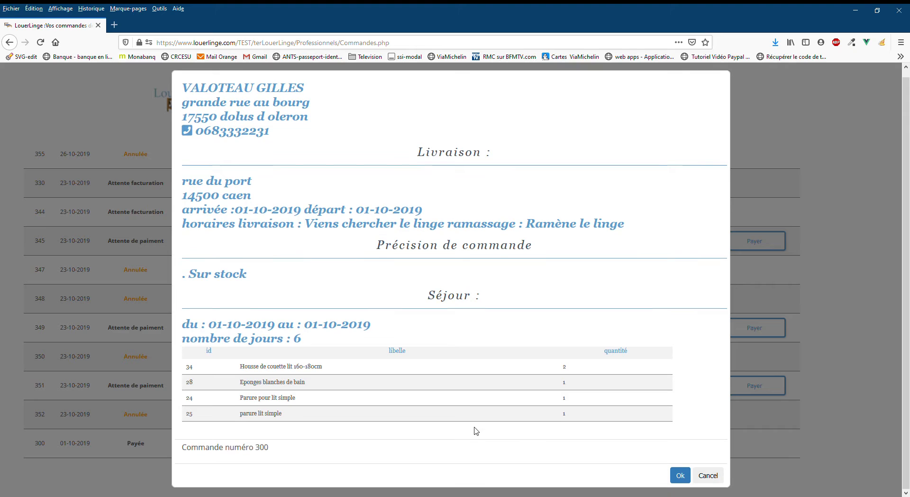
pyautogui.click(708, 476)
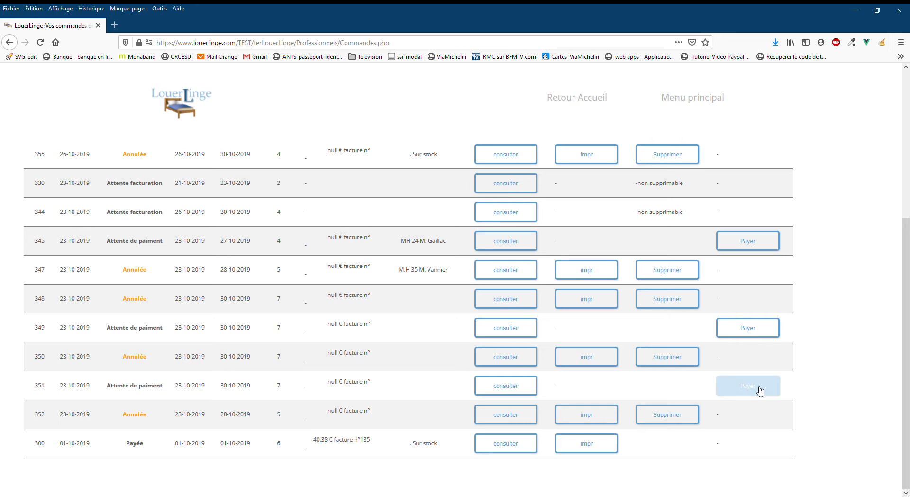
# - List the orders of period 9 in 2019, look them over and return to the professional area's main menu
pyautogui.scroll(3, 214, 339)
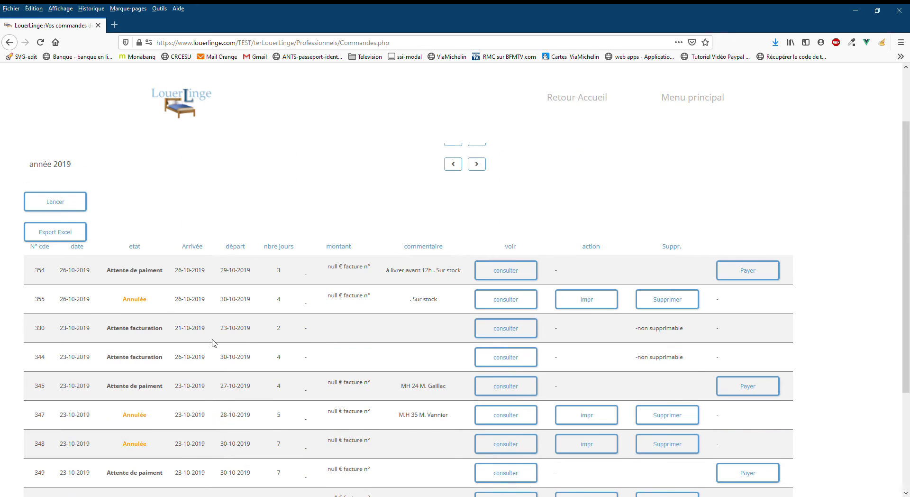
pyautogui.scroll(2, 283, 301)
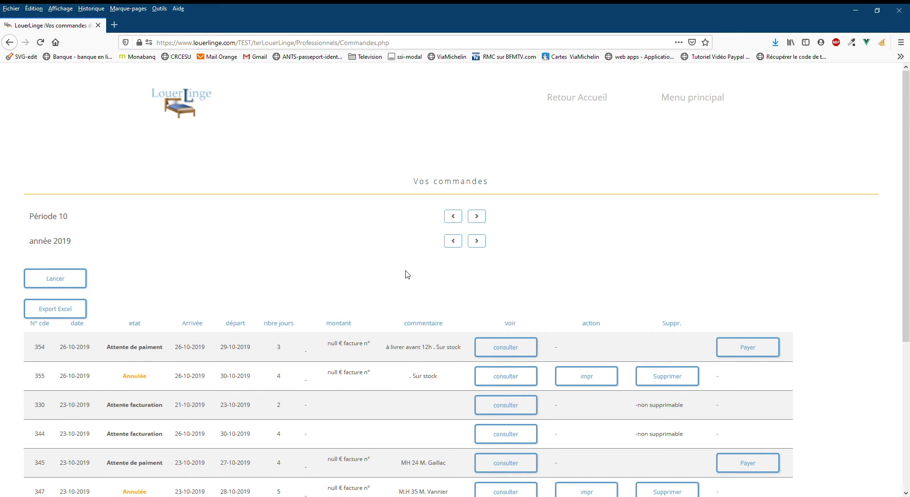
pyautogui.click(455, 216)
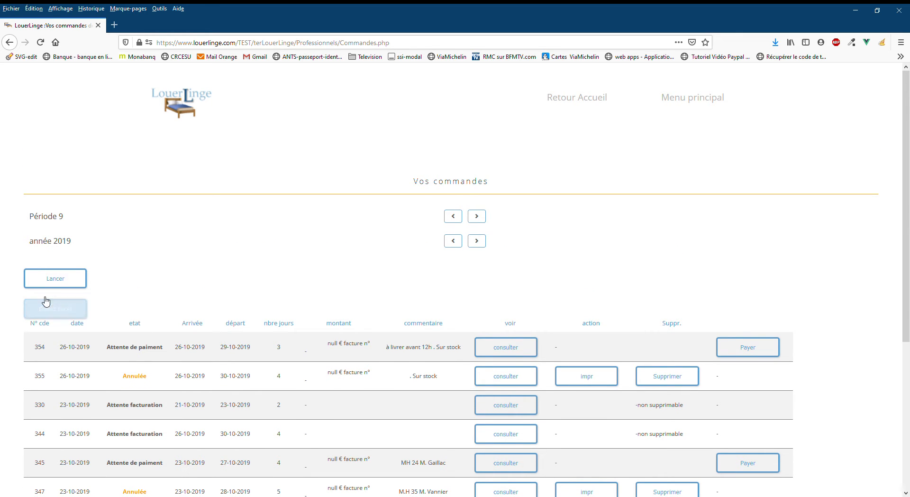
pyautogui.click(55, 283)
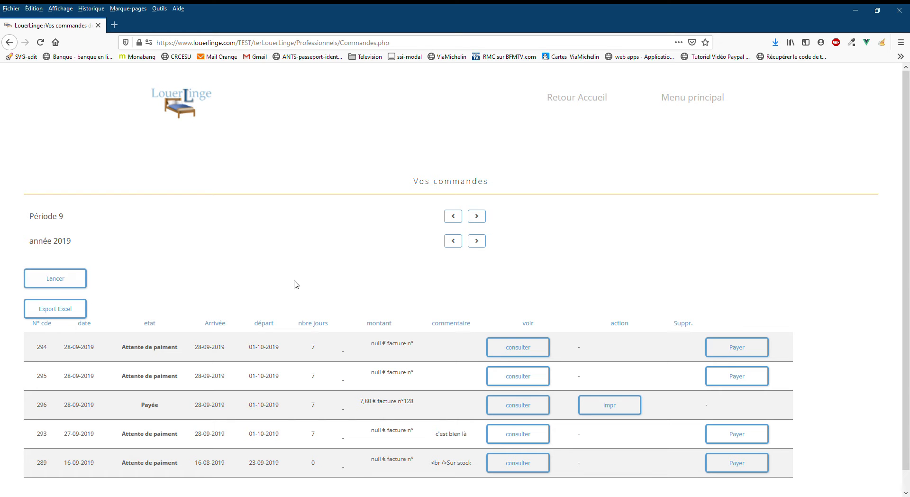
pyautogui.scroll(-1, 279, 313)
pyautogui.moveTo(39, 197); pyautogui.dragTo(89, 229)
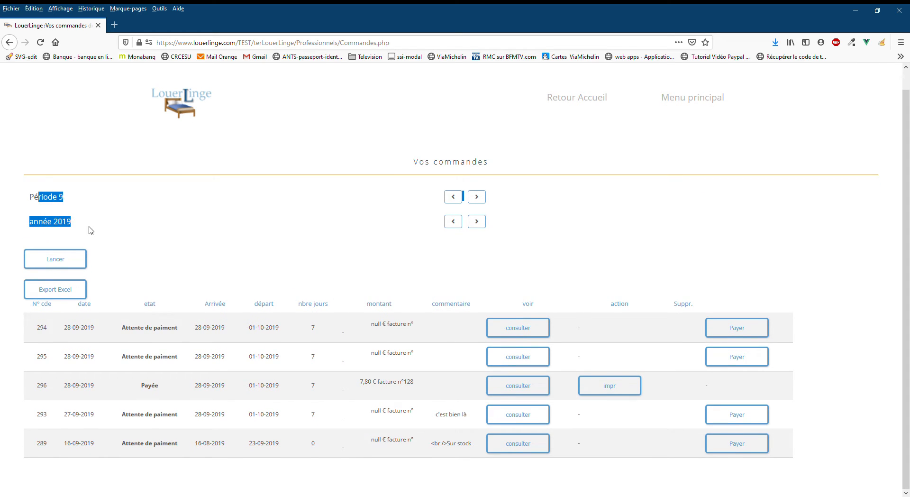
pyautogui.click(231, 218)
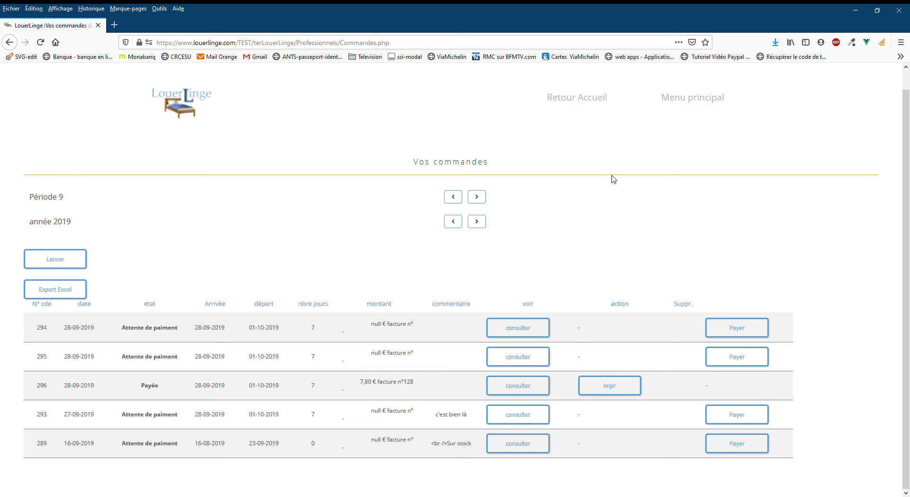
pyautogui.click(710, 99)
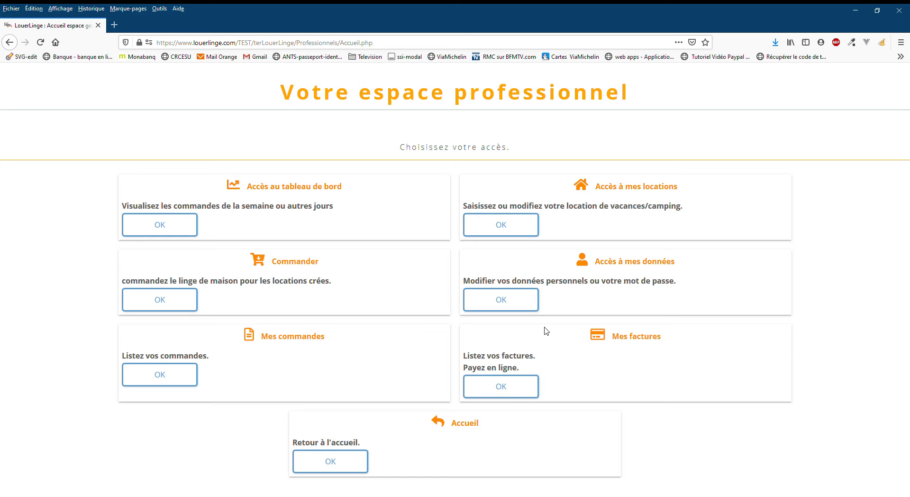
# - List the paid invoices for period 10 of 2019, and consult and close the printable invoice dated 01-10-2019
pyautogui.click(525, 394)
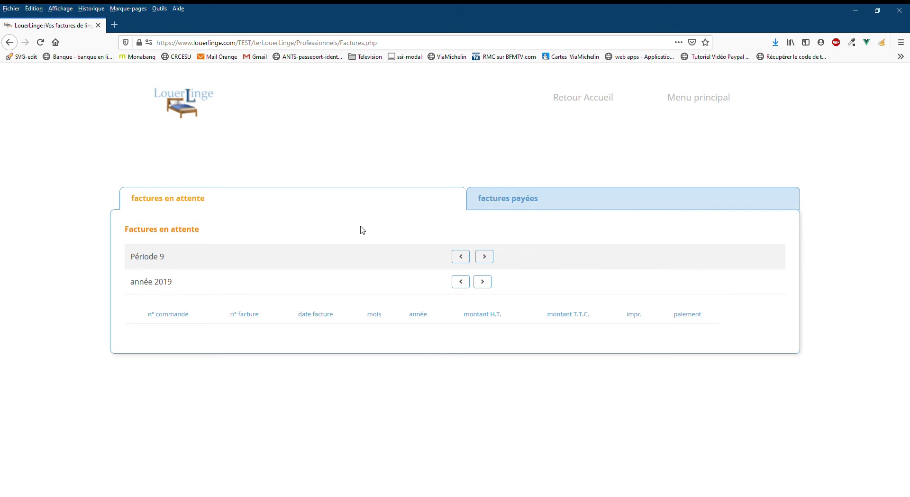
pyautogui.click(517, 207)
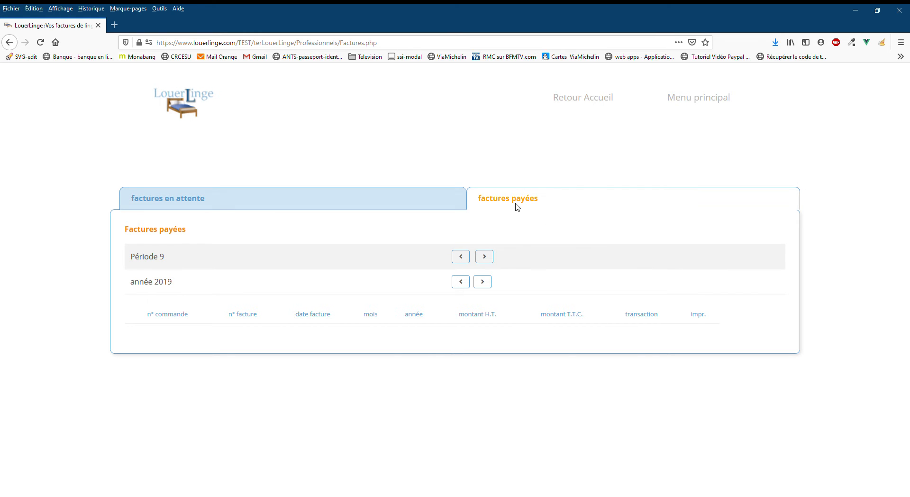
pyautogui.click(488, 258)
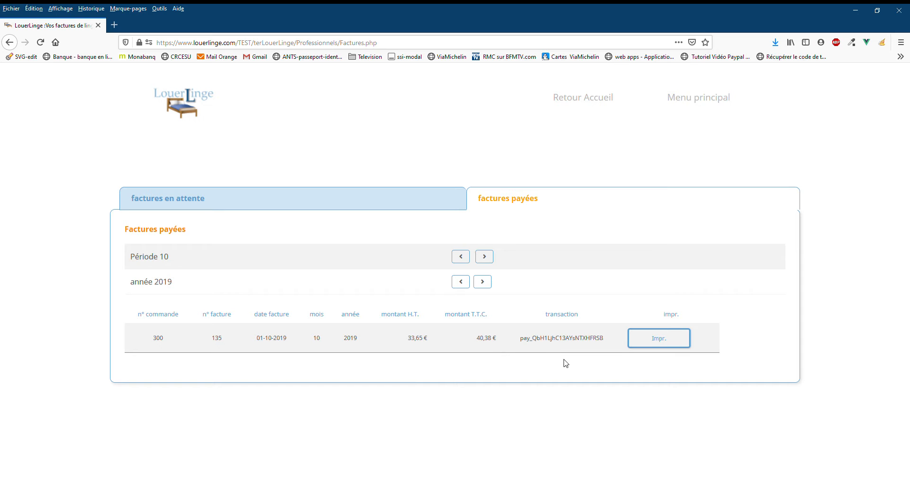
pyautogui.click(671, 341)
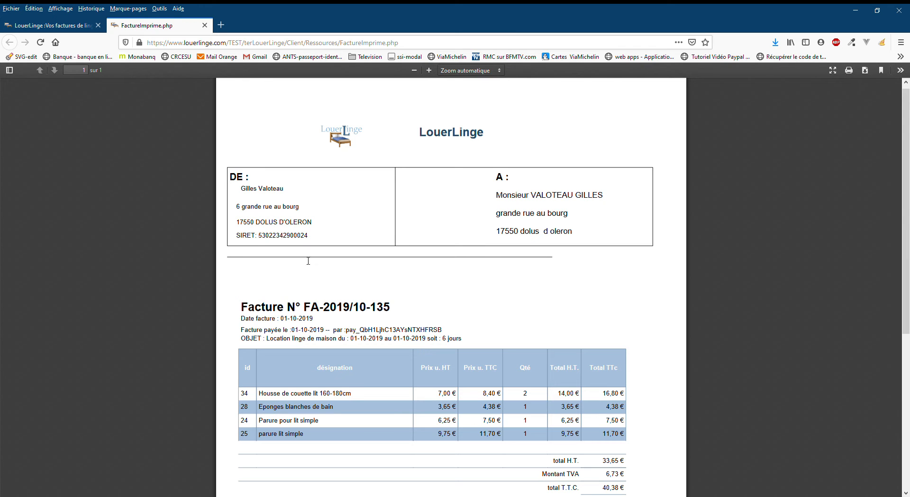
pyautogui.click(205, 25)
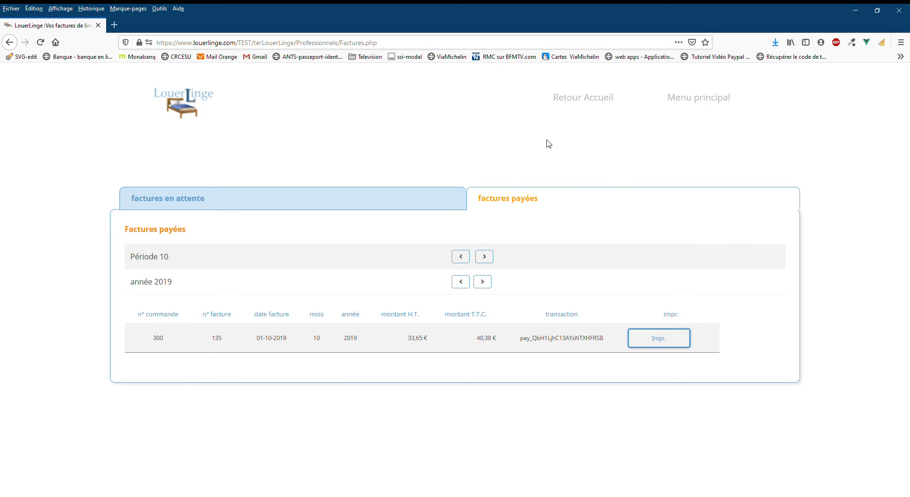
# - Go to the dashboard via the main menu and regenerate the 2019 order statistics by week
pyautogui.click(698, 99)
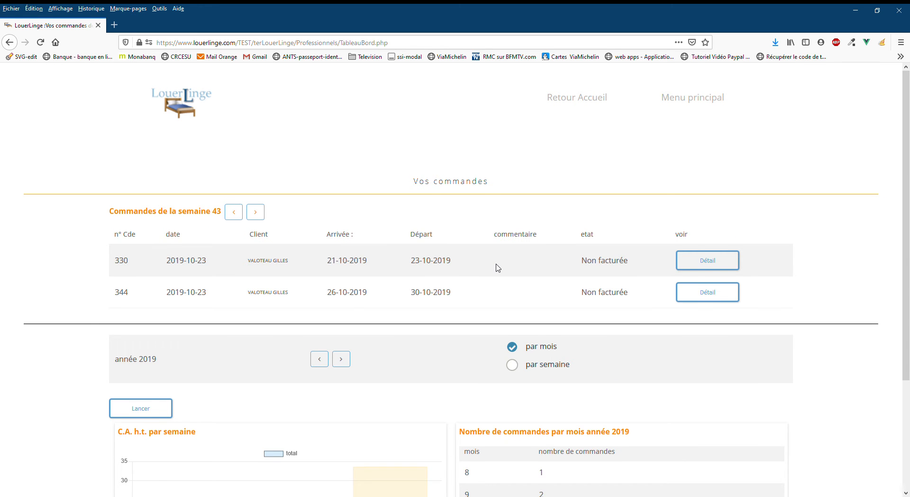
pyautogui.scroll(-3, 497, 268)
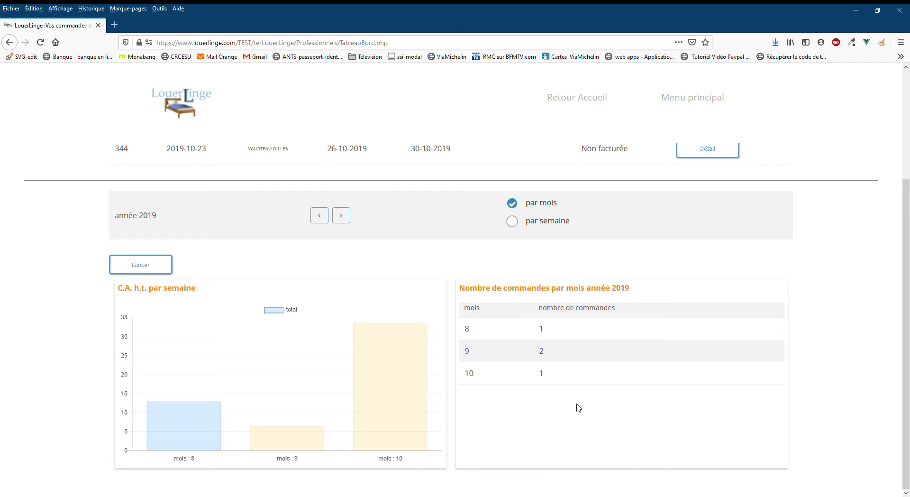
pyautogui.click(513, 223)
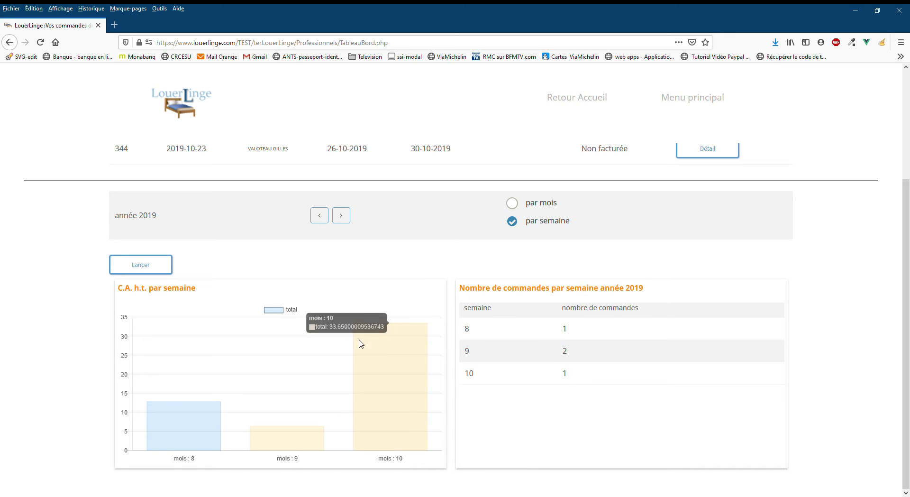
pyautogui.click(150, 266)
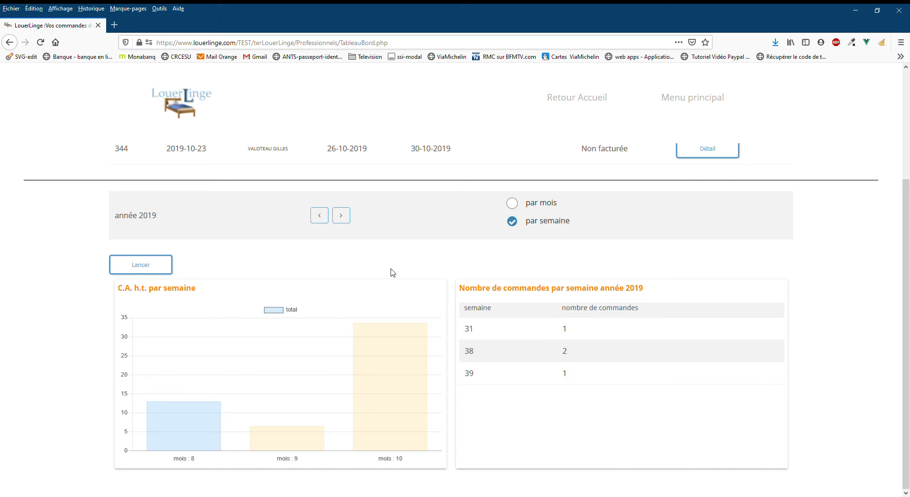
pyautogui.scroll(3, 540, 275)
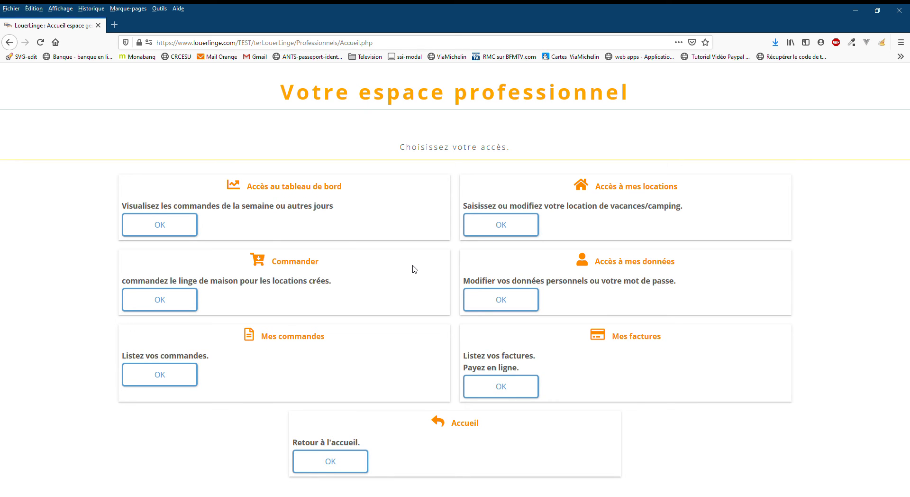
# - Access the account data and look through the contact details on file
pyautogui.click(503, 307)
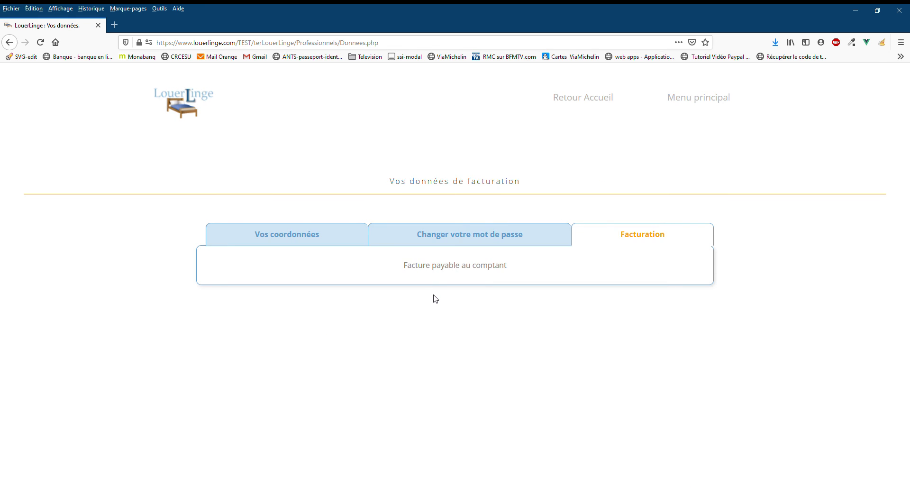
pyautogui.click(306, 235)
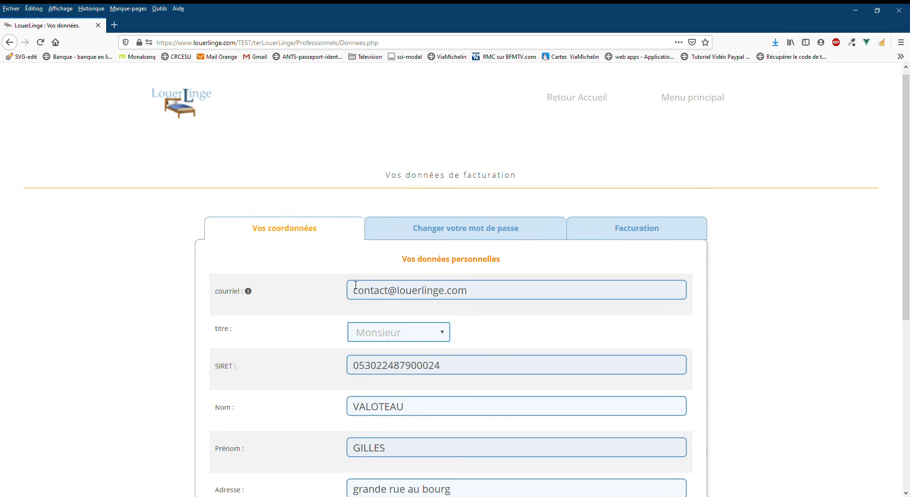
pyautogui.scroll(-3, 468, 342)
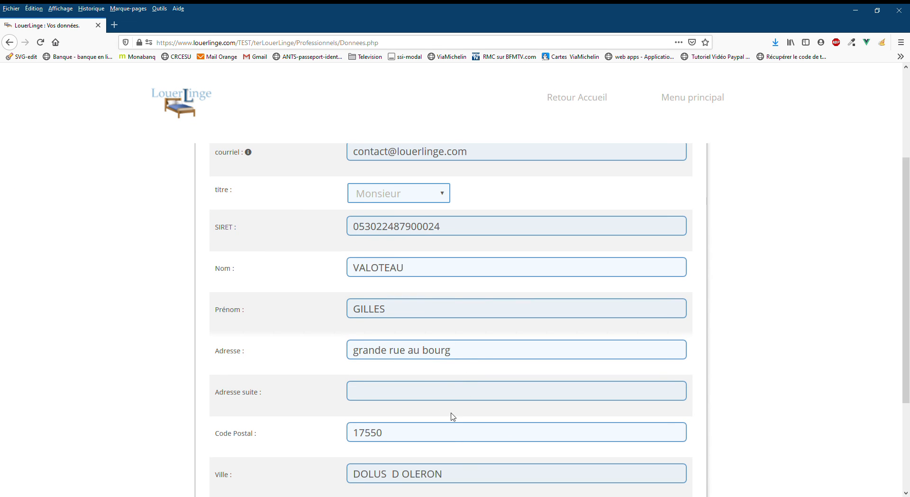
pyautogui.scroll(3, 452, 415)
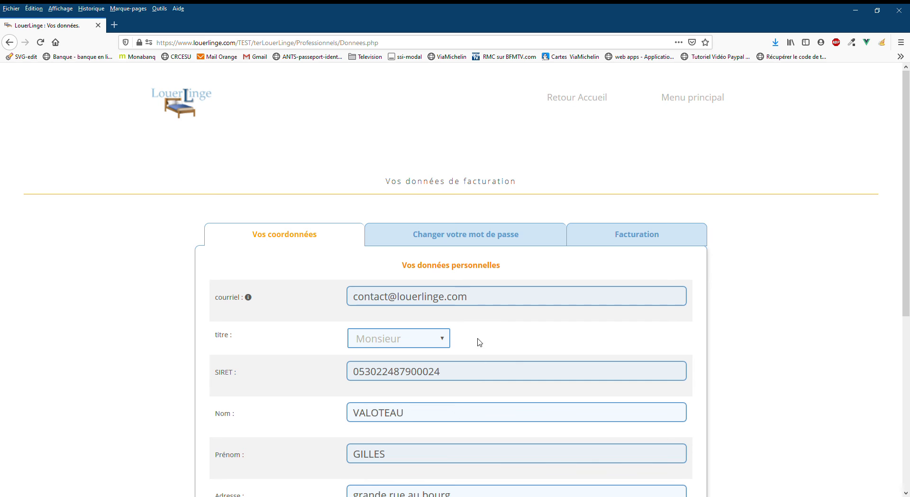
# - Consult the password change form, return to the contact details, and leave the professional area for the site's home page
pyautogui.click(463, 238)
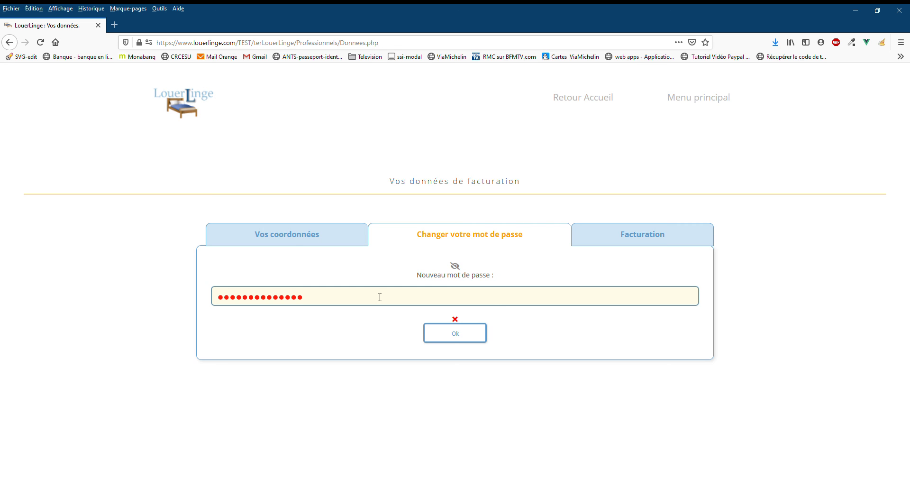
pyautogui.click(275, 237)
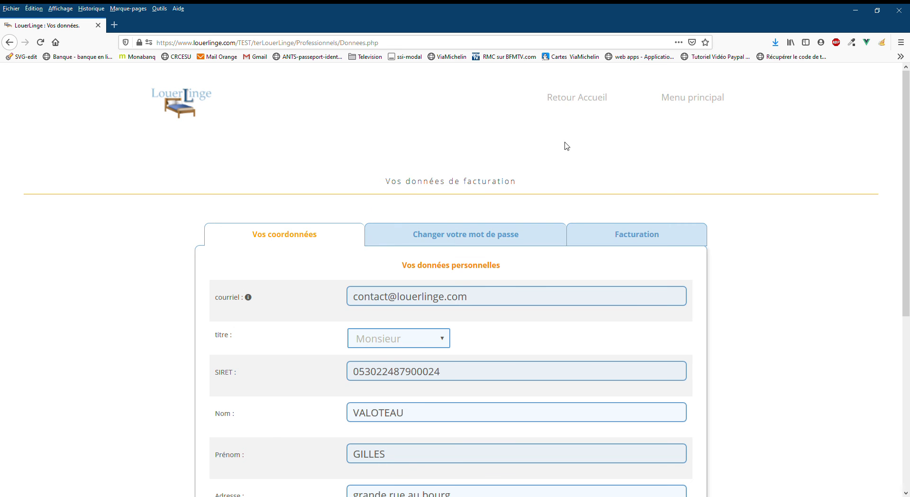
pyautogui.click(679, 105)
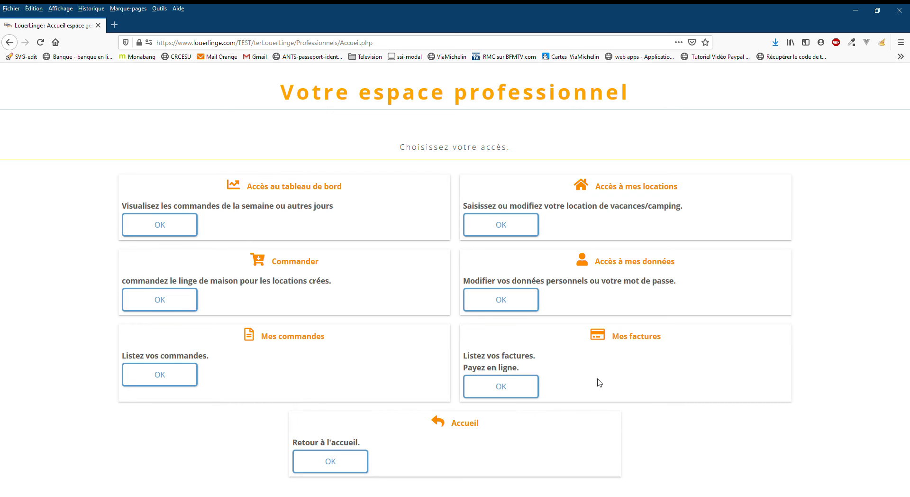
pyautogui.click(333, 460)
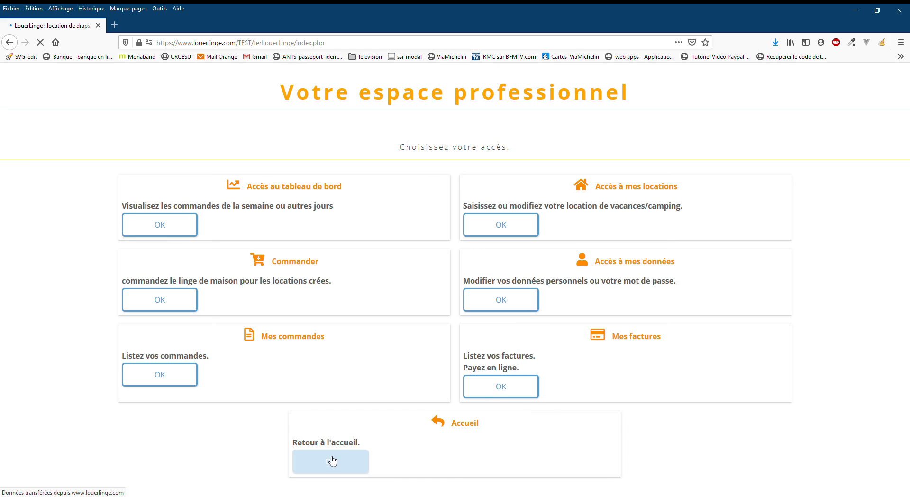